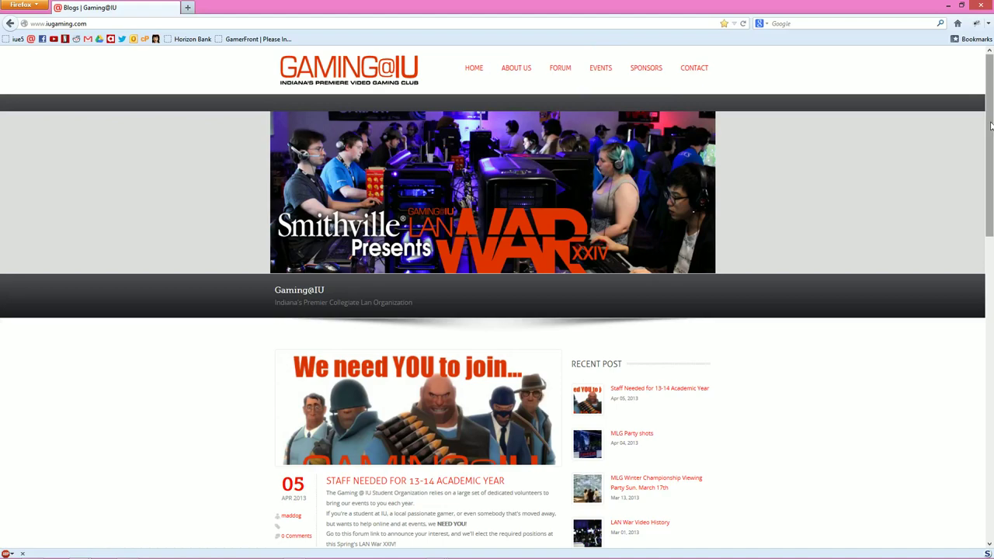
# - Scroll the Gaming@IU blog home page down to its footer navigation links
pyautogui.moveTo(992, 126); pyautogui.dragTo(972, 445)
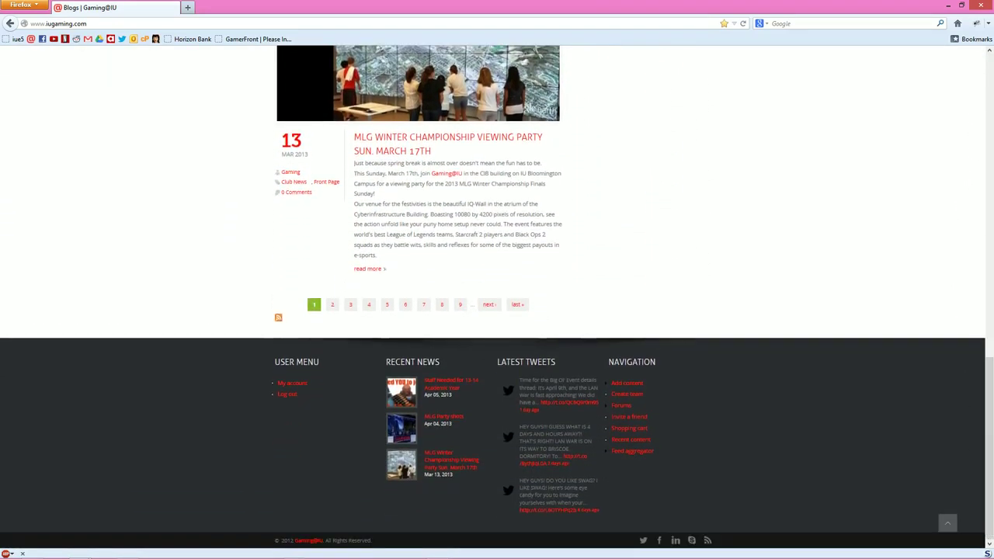
# - Open Add content from the footer and choose the Knockout content type
pyautogui.click(633, 384)
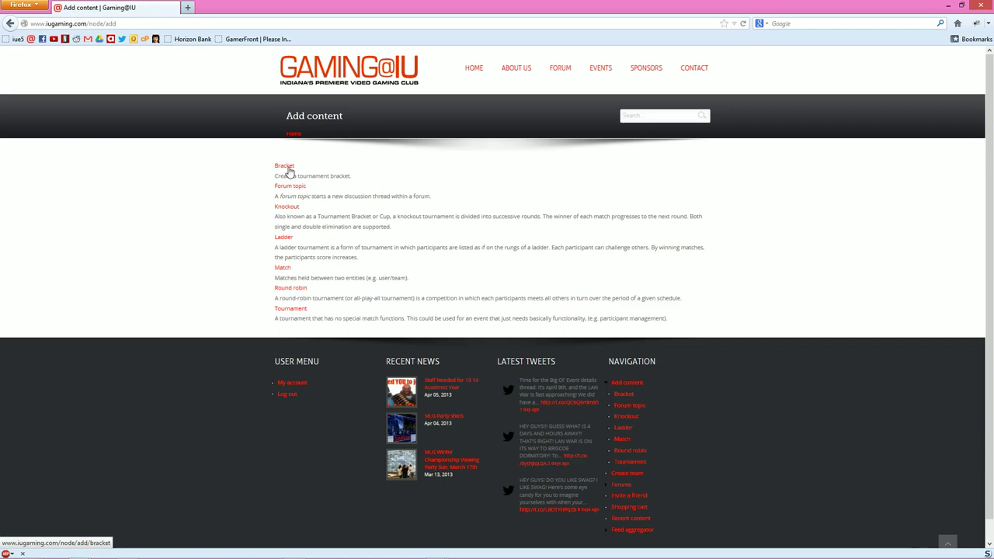
pyautogui.click(285, 167)
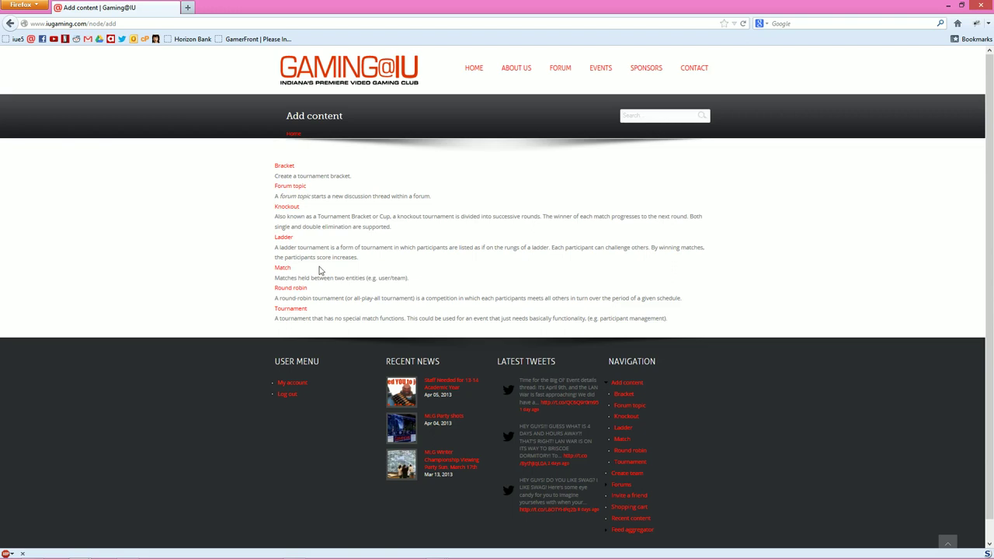
# - Create a knockout titled 'test bracket', starting 04/10/2013 at 21:30, size 4
pyautogui.click(292, 210)
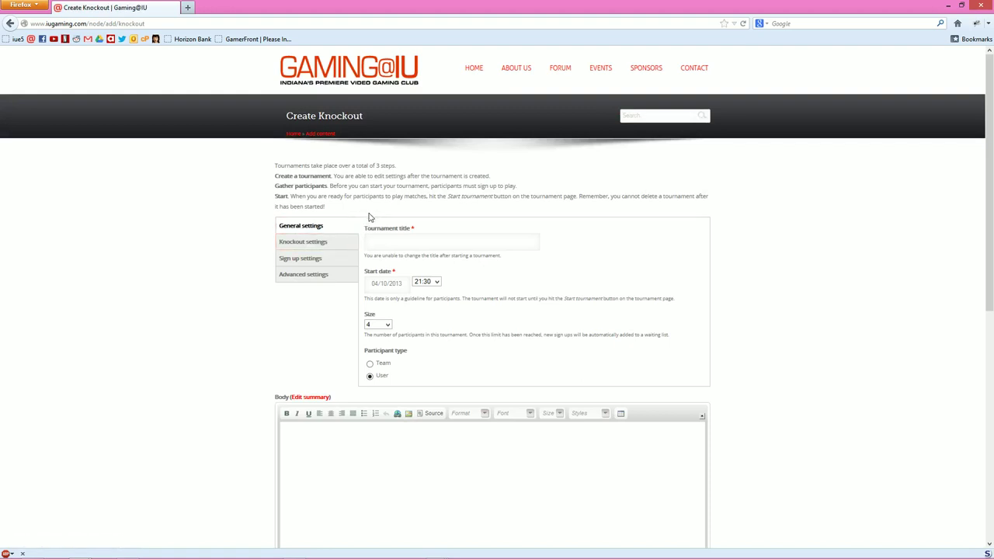
pyautogui.scroll(-1, 368, 219)
pyautogui.scroll(-1, 371, 217)
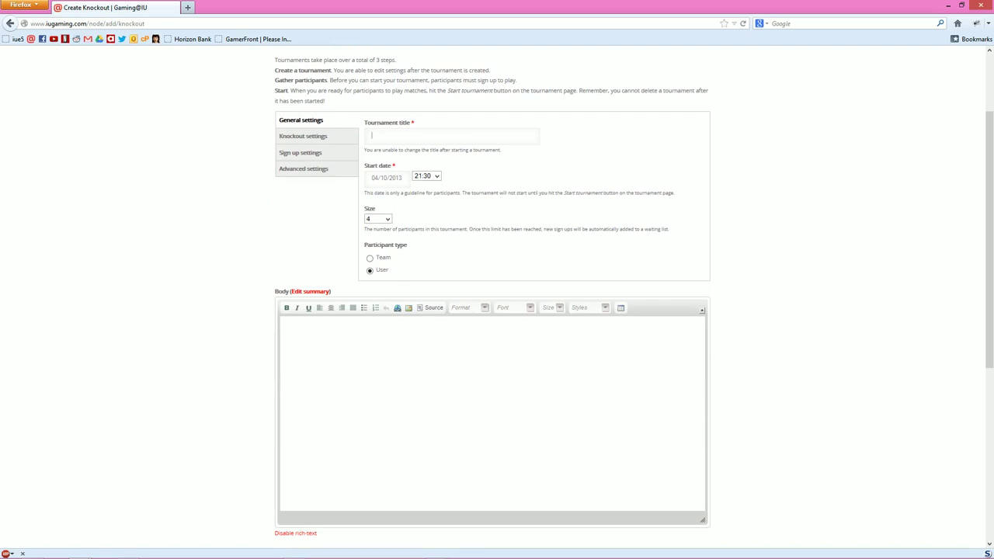
pyautogui.write('test bracket')
pyautogui.click(400, 177)
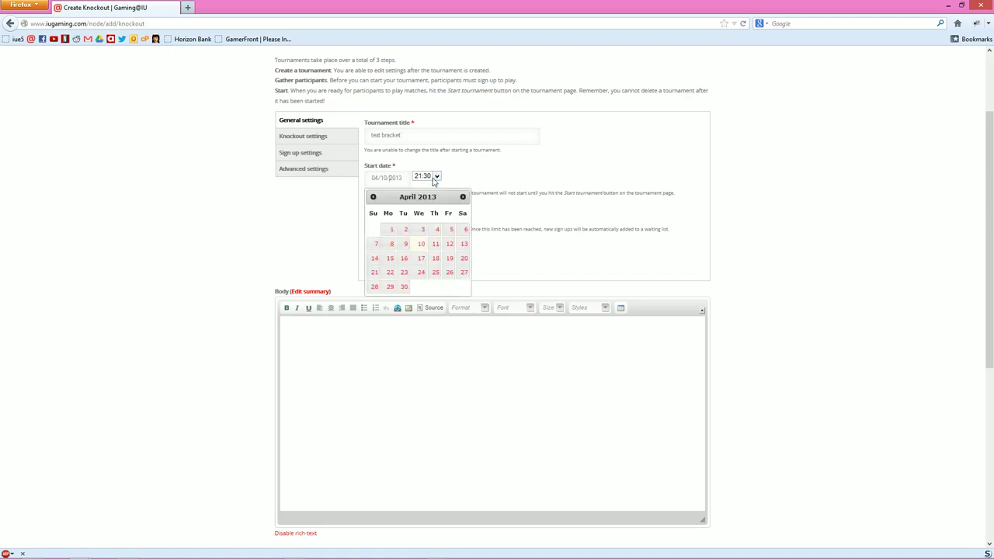
pyautogui.click(422, 246)
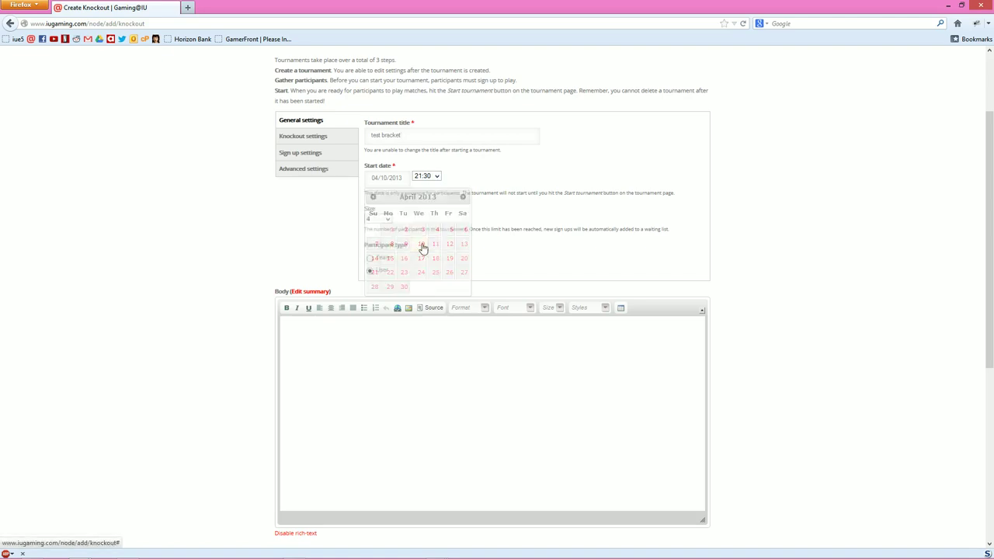
pyautogui.click(433, 177)
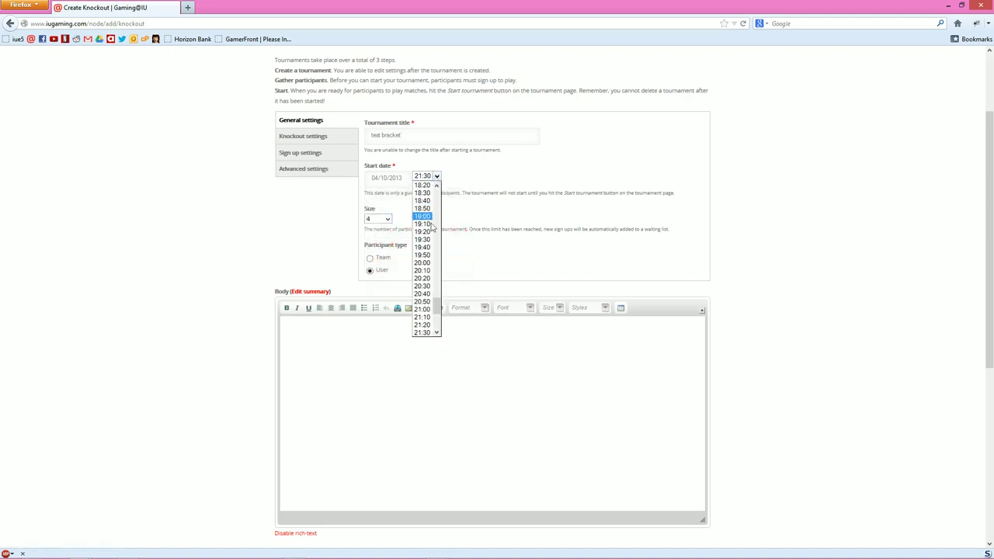
pyautogui.click(424, 332)
pyautogui.click(387, 220)
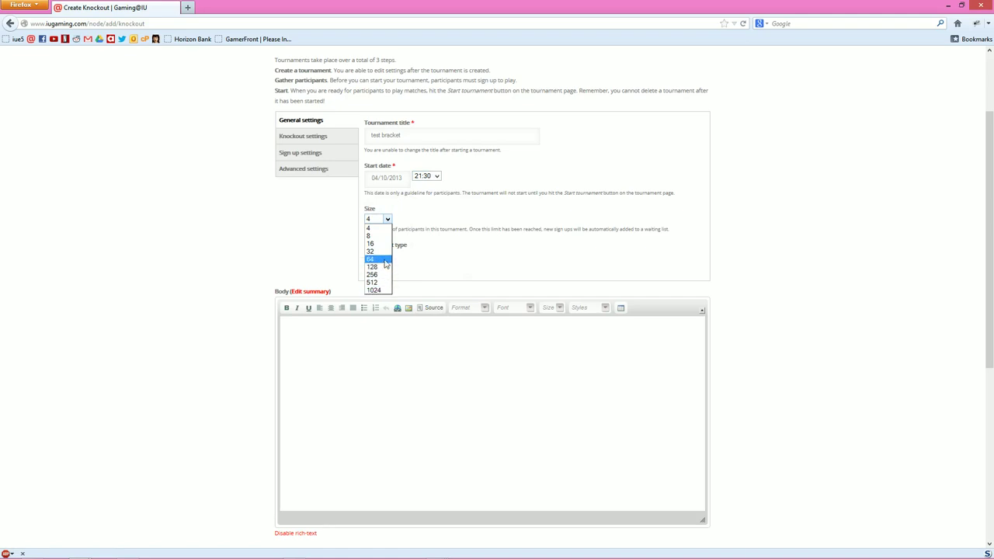
pyautogui.click(381, 228)
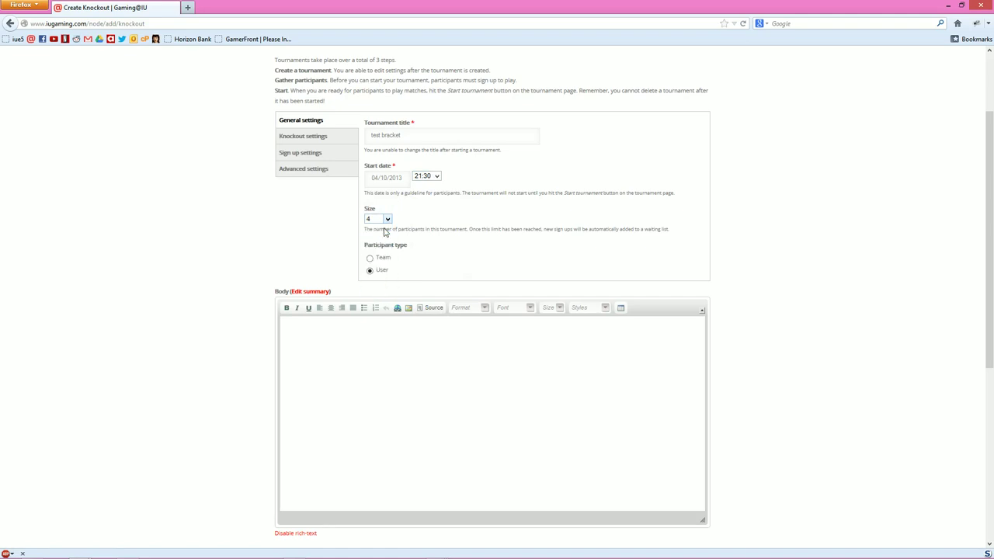
pyautogui.scroll(-1, 457, 231)
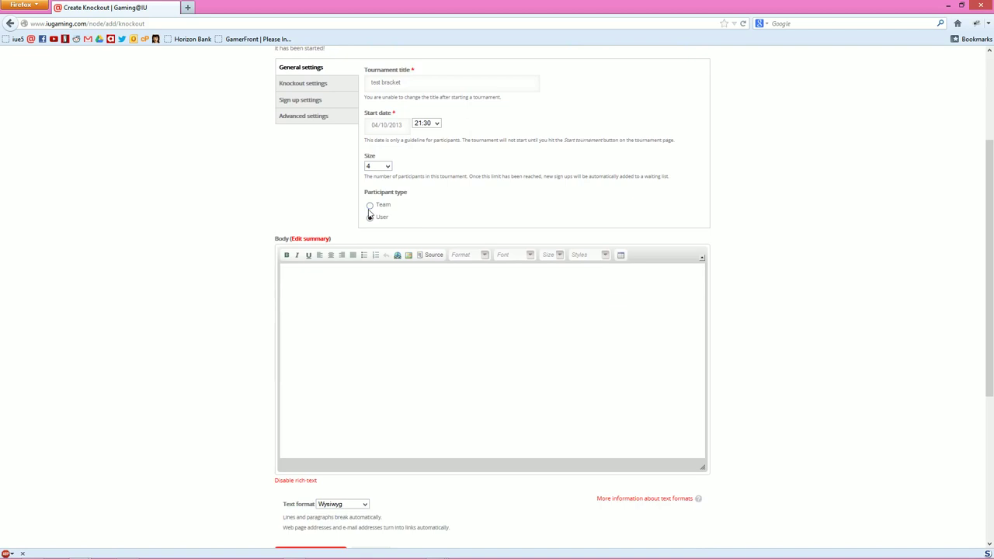
pyautogui.click(370, 207)
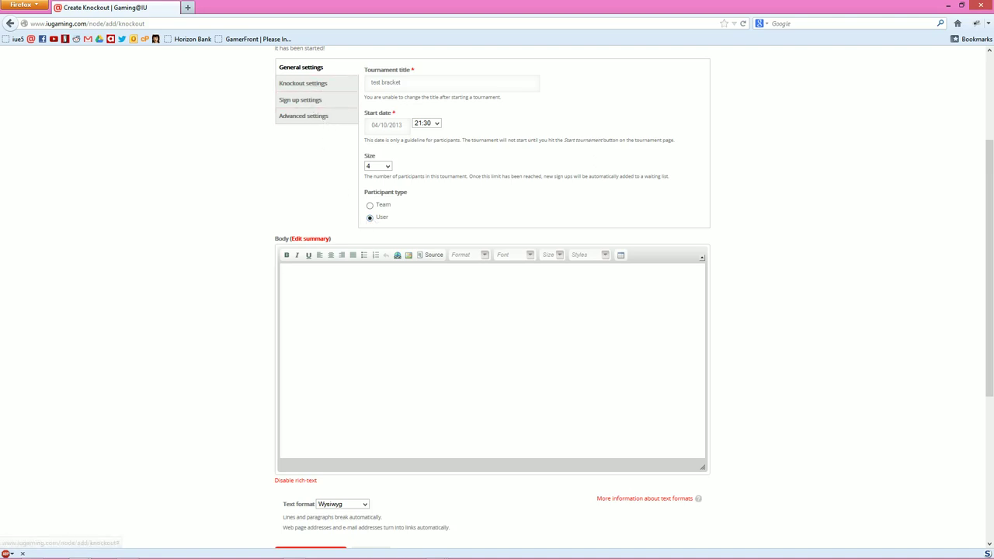
pyautogui.click(282, 269)
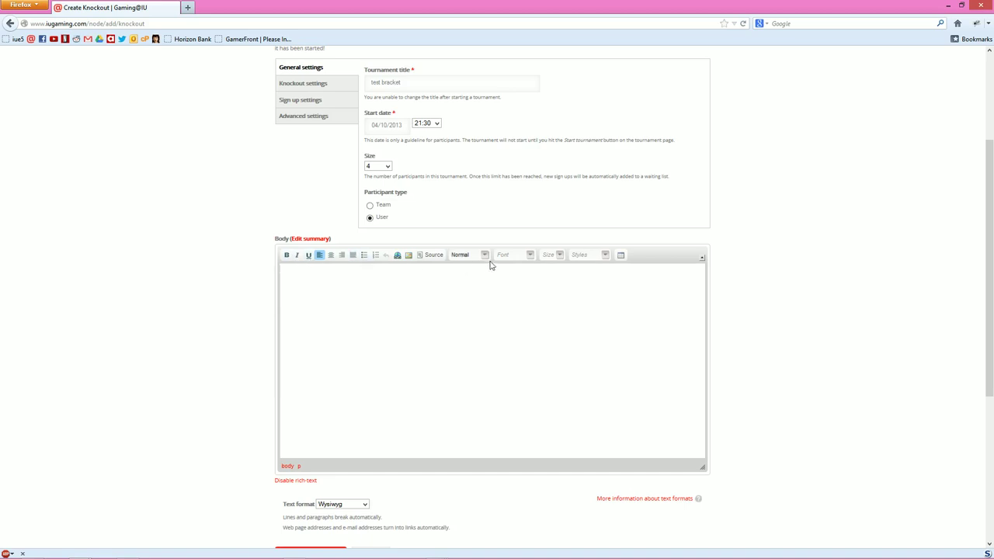
pyautogui.click(350, 505)
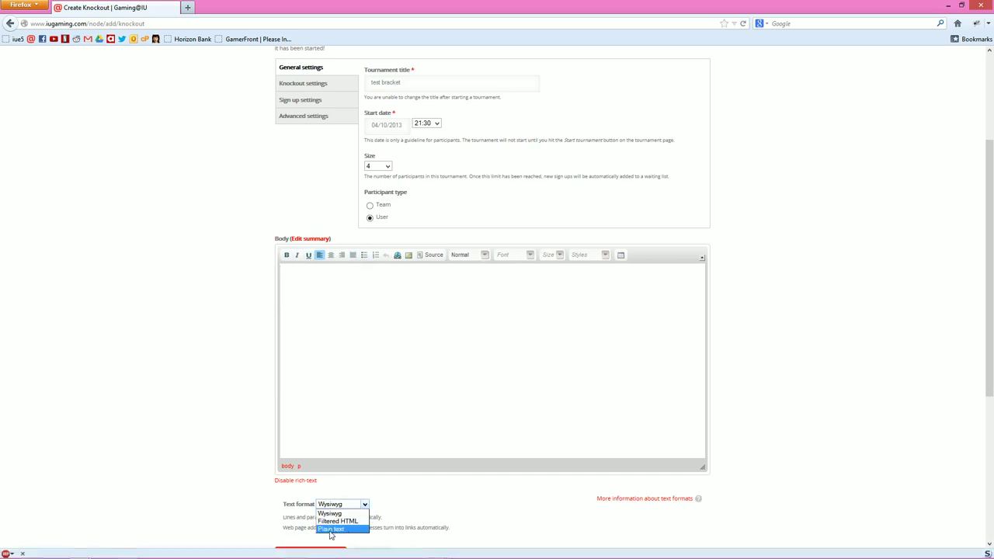
pyautogui.click(331, 513)
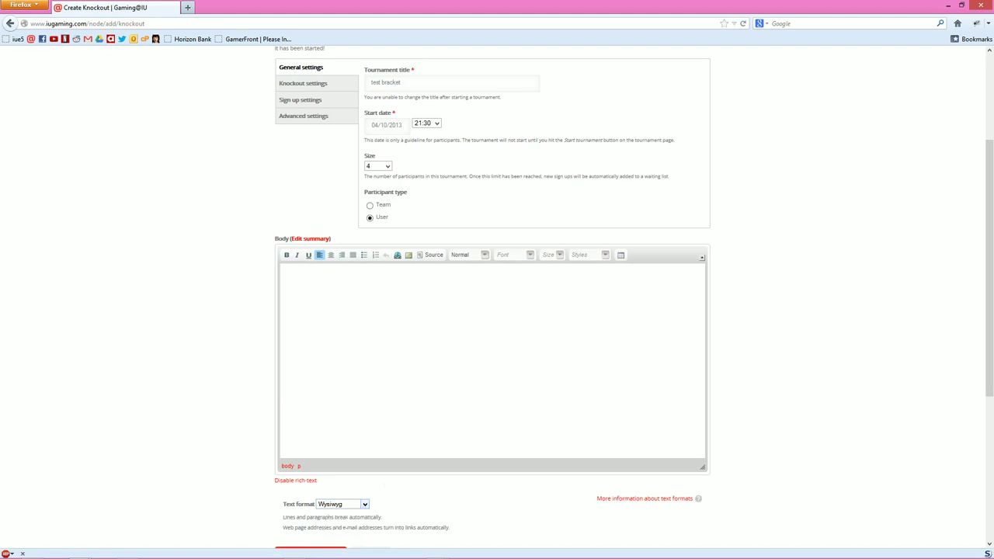
# - In Knockout settings, keep Single elimination and leave the third place playoff match unchecked
pyautogui.click(297, 87)
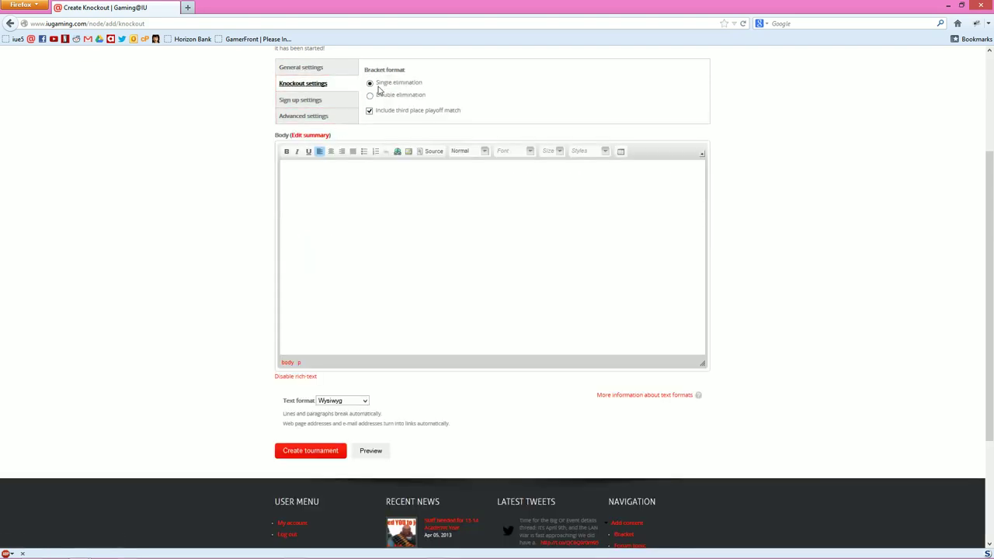
pyautogui.click(383, 95)
pyautogui.click(399, 85)
pyautogui.click(370, 112)
pyautogui.click(370, 112)
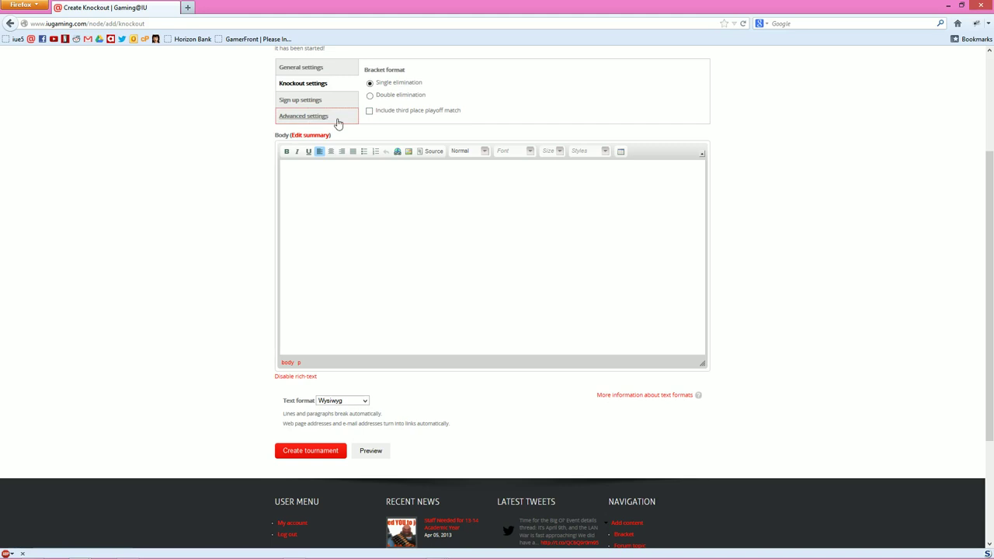
# - In Sign up settings, add an April 10, 21:10 sign-up deadline; leave password protection off
pyautogui.click(296, 102)
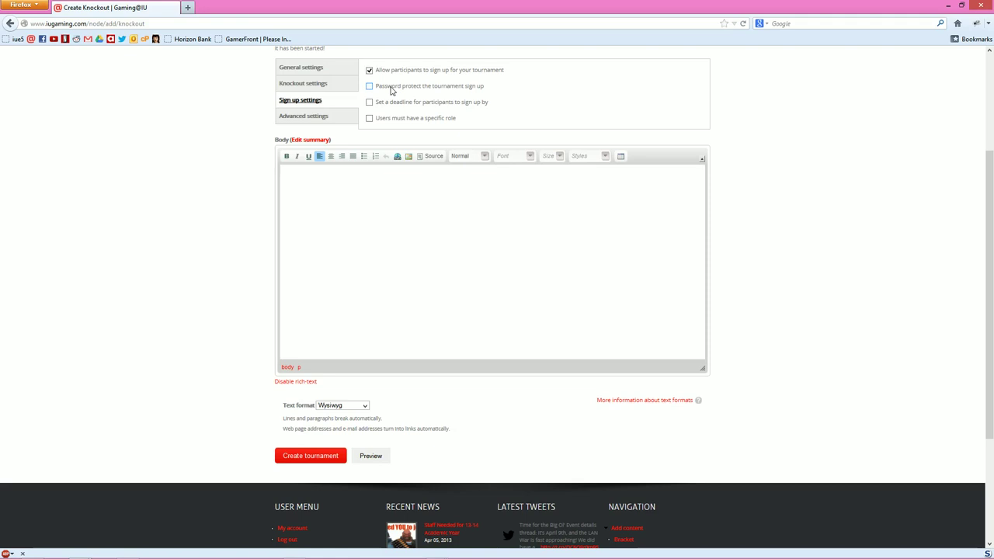
pyautogui.click(441, 104)
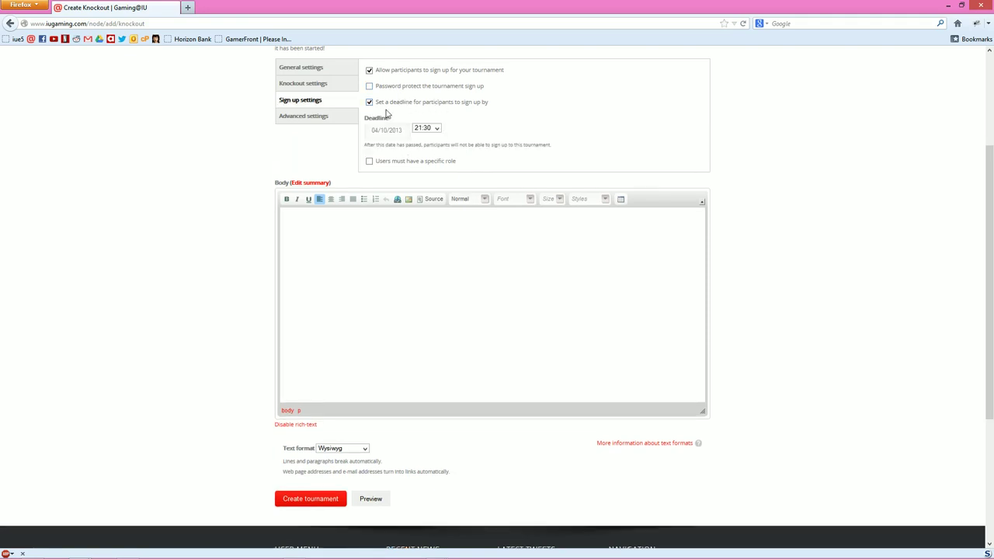
pyautogui.click(370, 87)
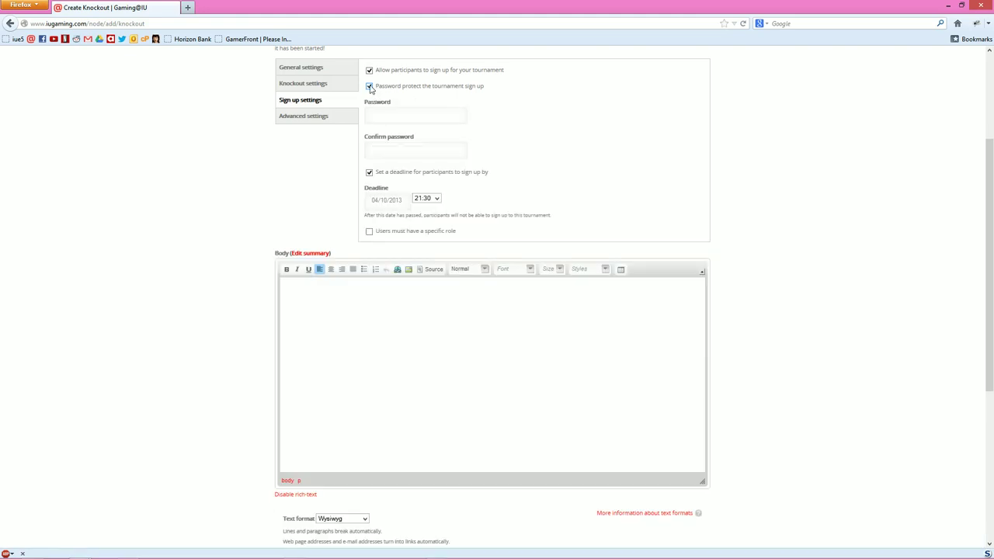
pyautogui.click(372, 90)
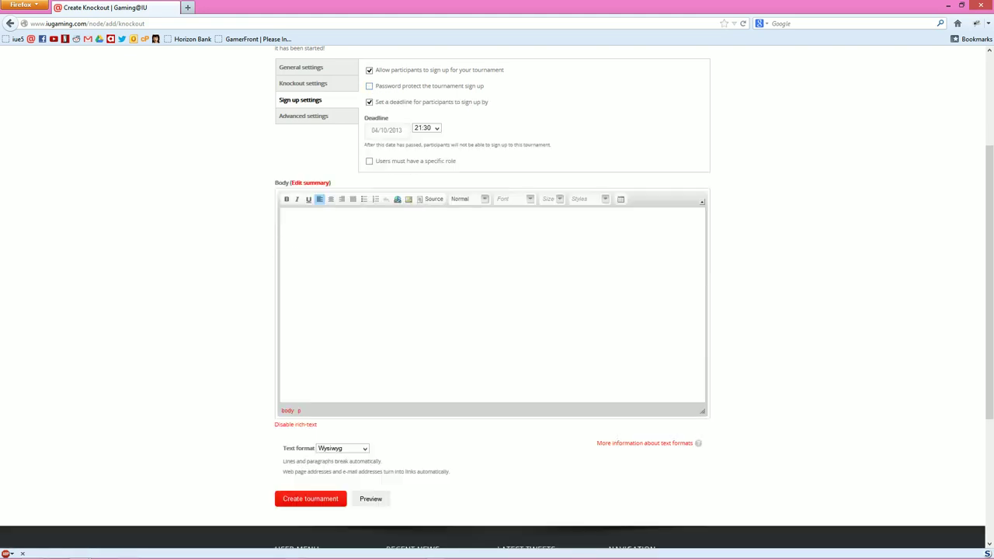
pyautogui.click(386, 129)
pyautogui.click(422, 197)
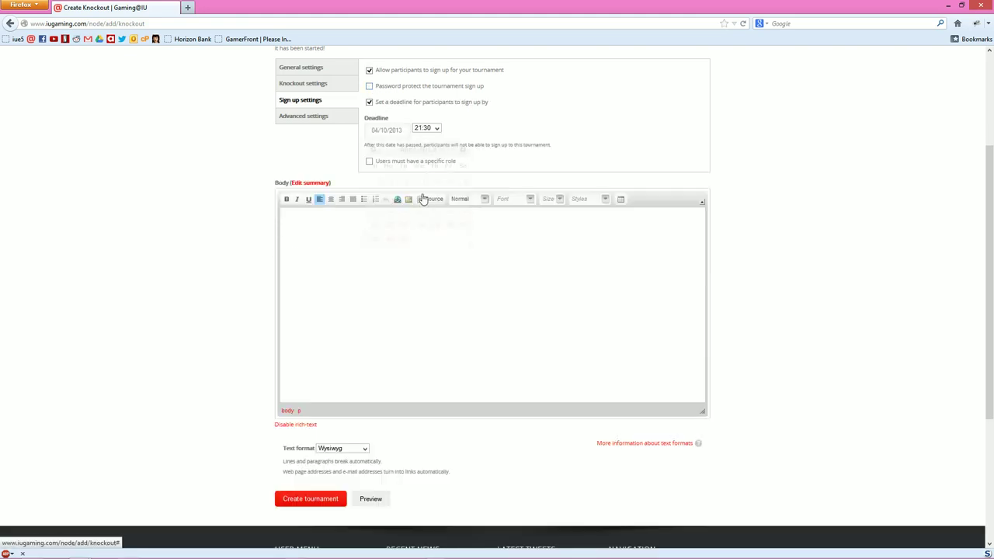
pyautogui.click(435, 129)
pyautogui.click(423, 268)
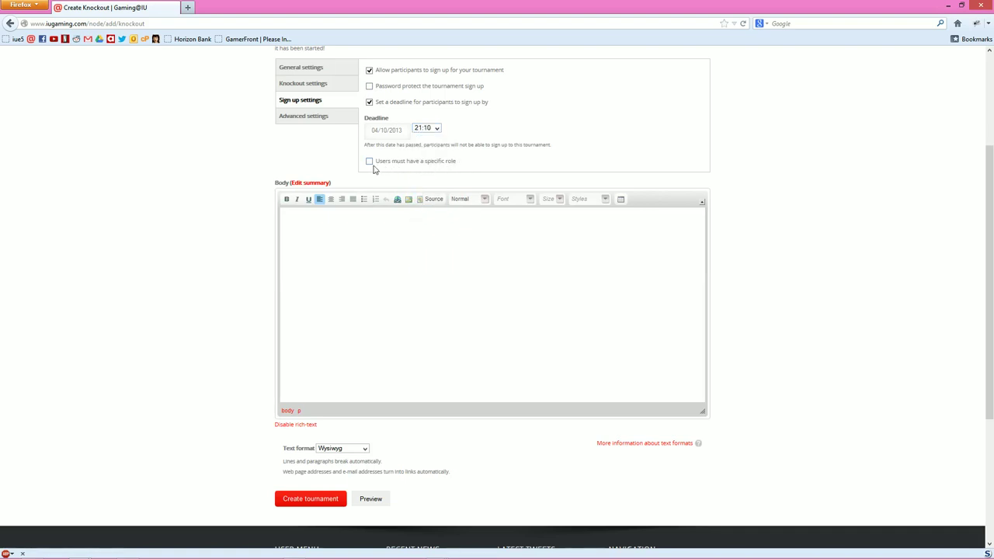
# - Try an administrator role requirement, then remove both the role restriction and the deadline
pyautogui.click(369, 162)
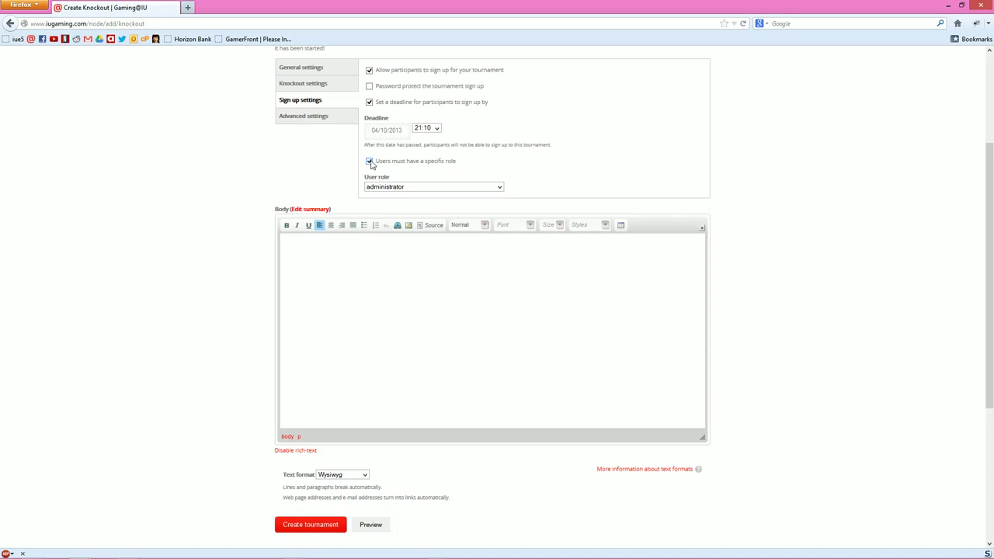
pyautogui.click(388, 188)
pyautogui.click(388, 187)
pyautogui.click(370, 162)
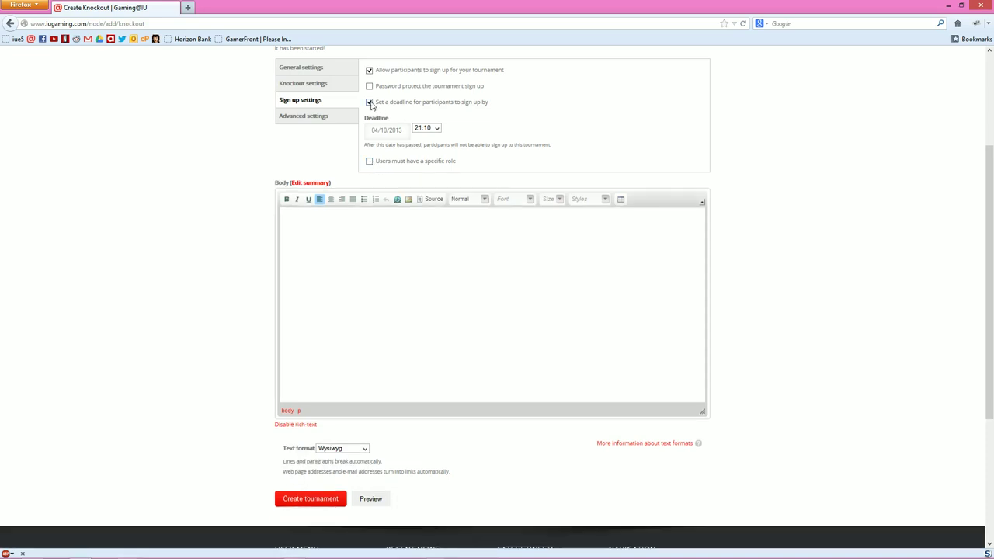
pyautogui.click(370, 103)
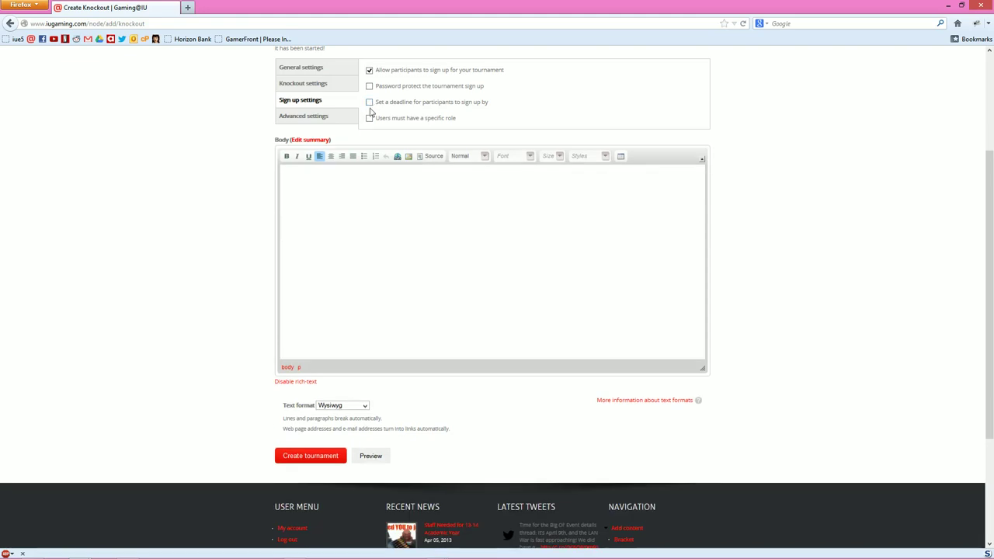
# - Expand Advanced settings to allow score entry, a visible participant list and match date requests
pyautogui.click(318, 119)
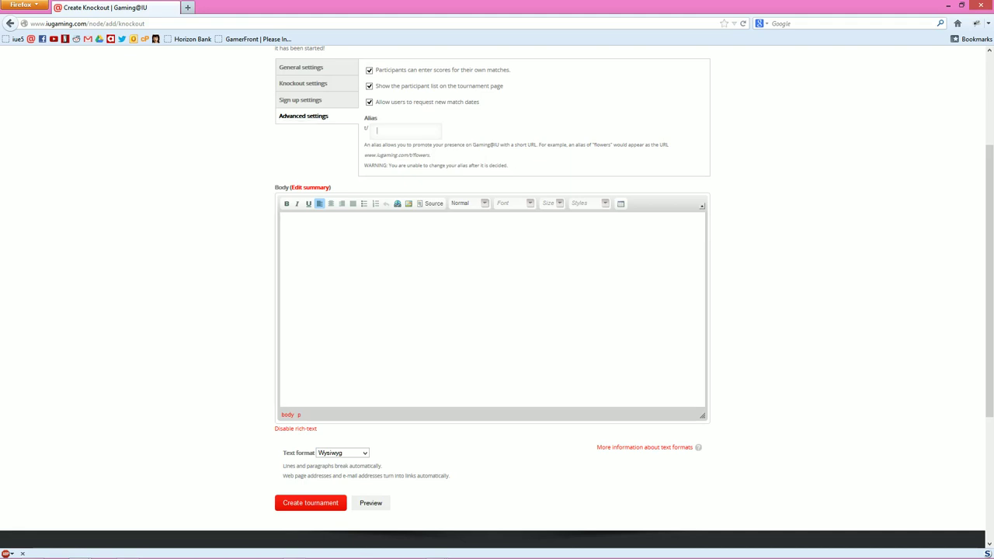
pyautogui.scroll(1, 466, 138)
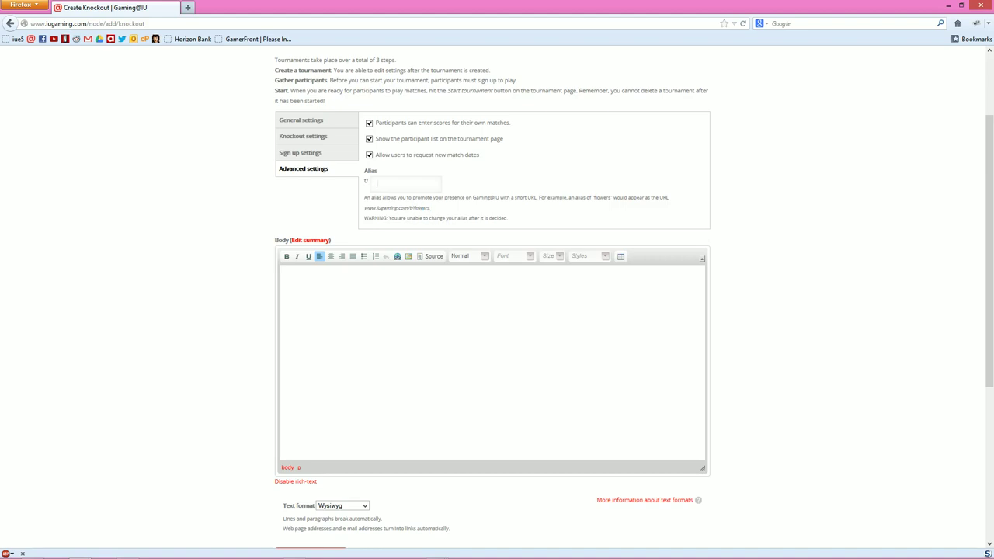
# - Submit the Create Knockout form, then register for 'test bracket' through its Sign up page
pyautogui.scroll(-5, 328, 299)
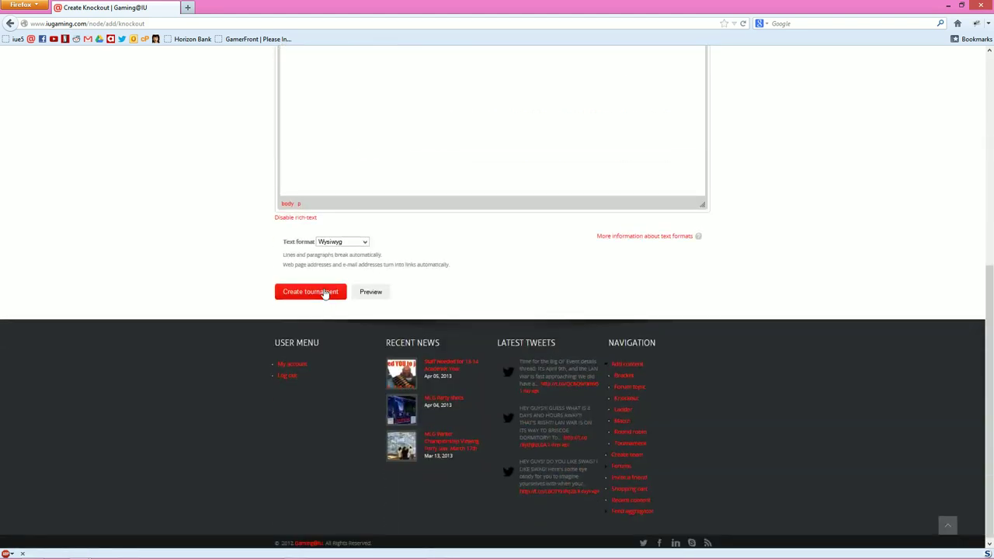
pyautogui.click(325, 293)
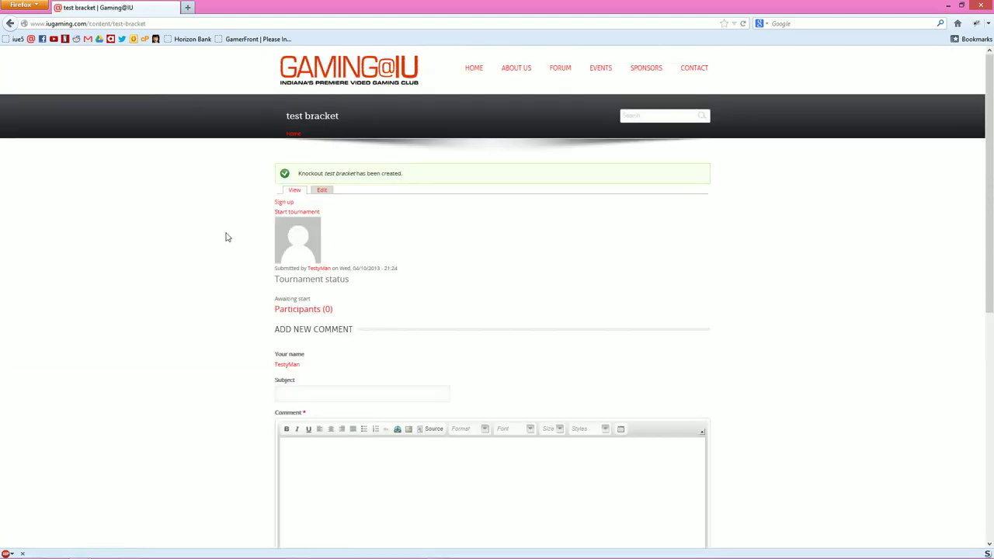
pyautogui.scroll(-1, 226, 233)
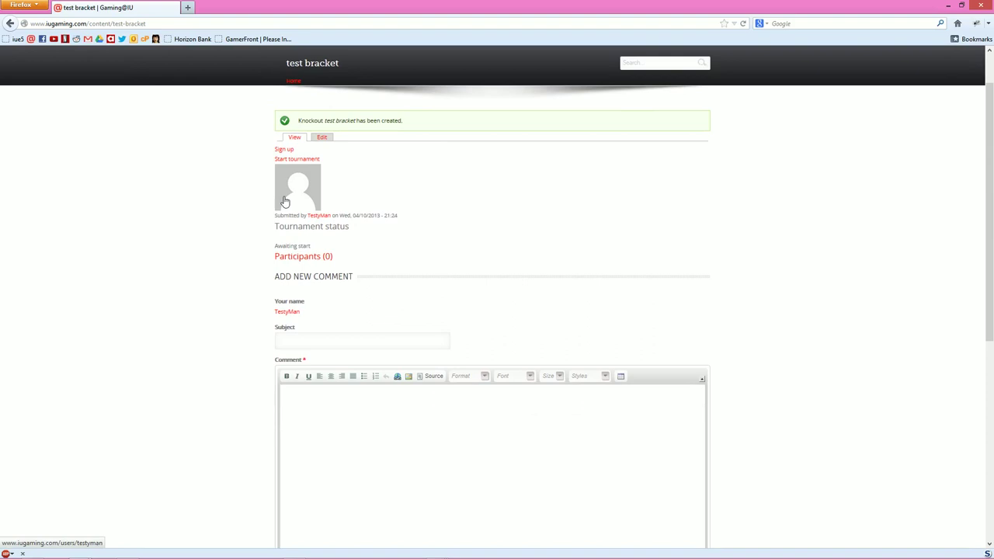
pyautogui.click(286, 150)
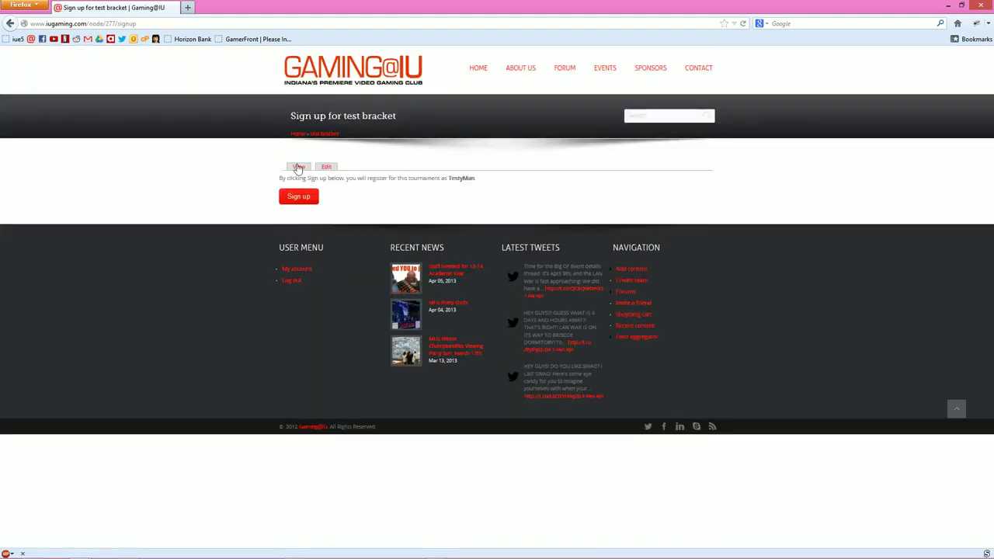
pyautogui.click(304, 202)
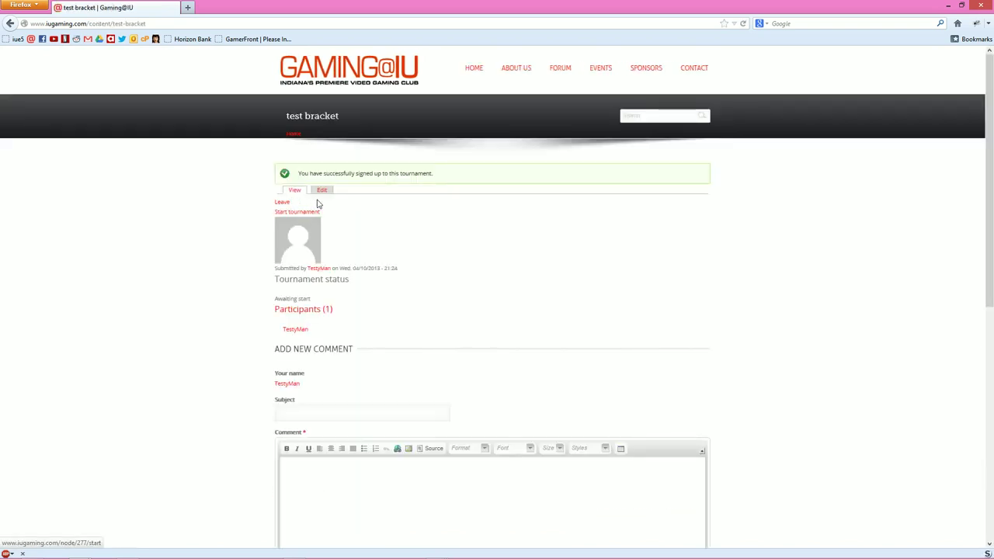
# - Switch to the Internet Explorer window and go to EVENTS > TOURNAMENTS
pyautogui.moveTo(427, 548)
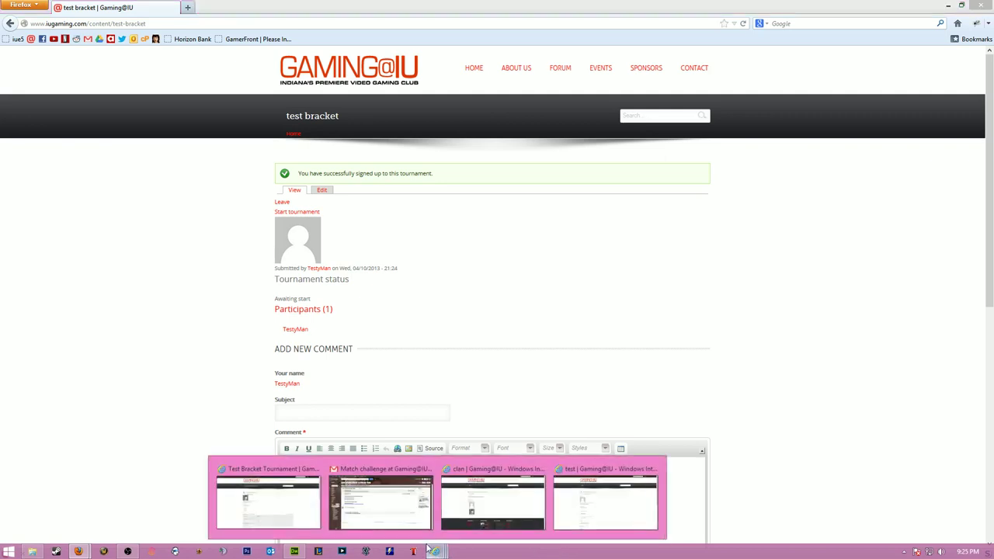
pyautogui.click(297, 517)
pyautogui.moveTo(599, 74)
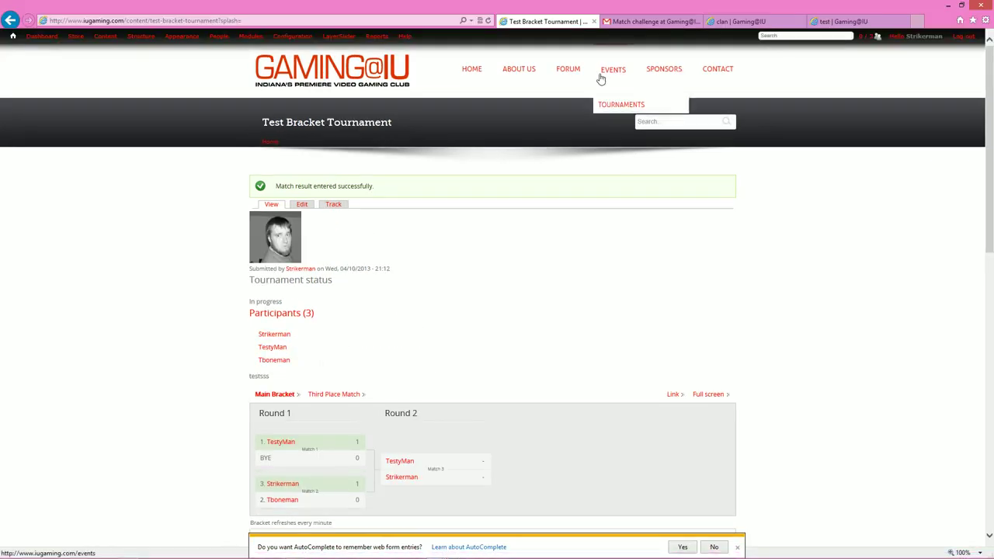
pyautogui.click(625, 106)
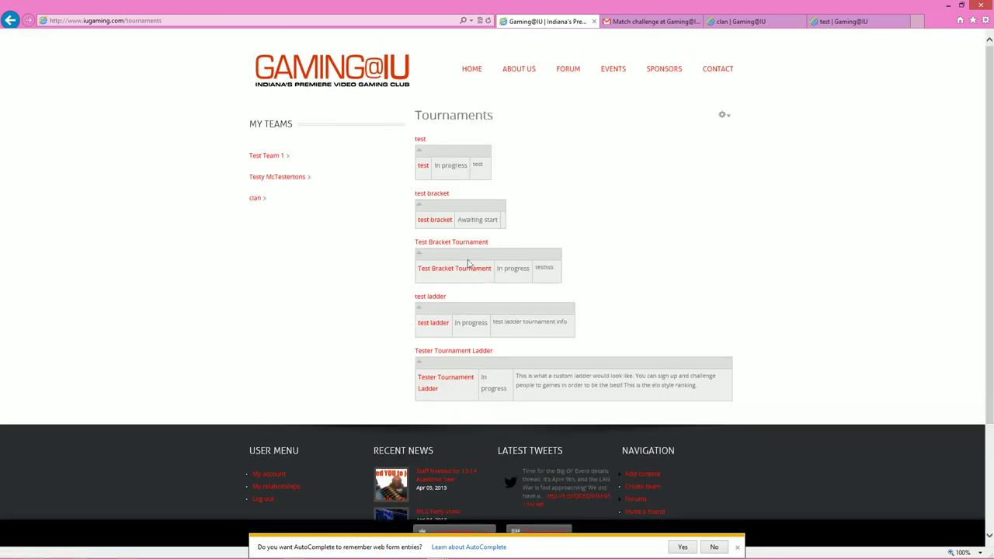
pyautogui.moveTo(619, 73)
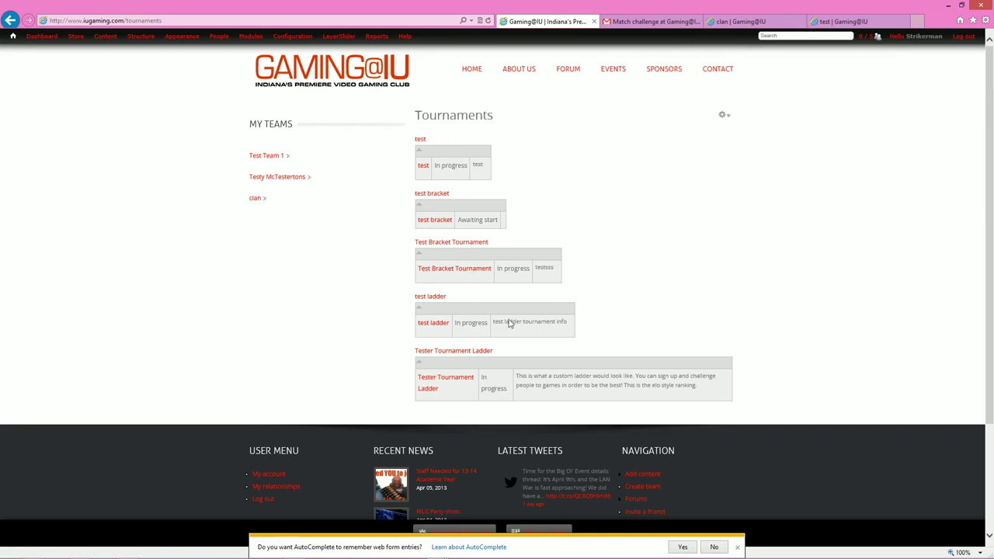
# - Open 'test bracket' and register for it as the second participant
pyautogui.click(435, 196)
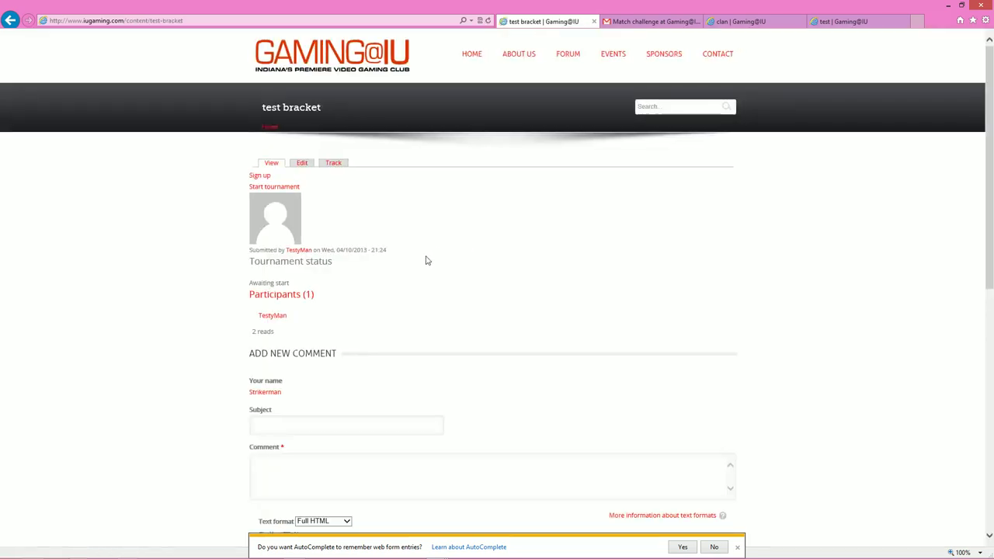
pyautogui.scroll(-2, 405, 268)
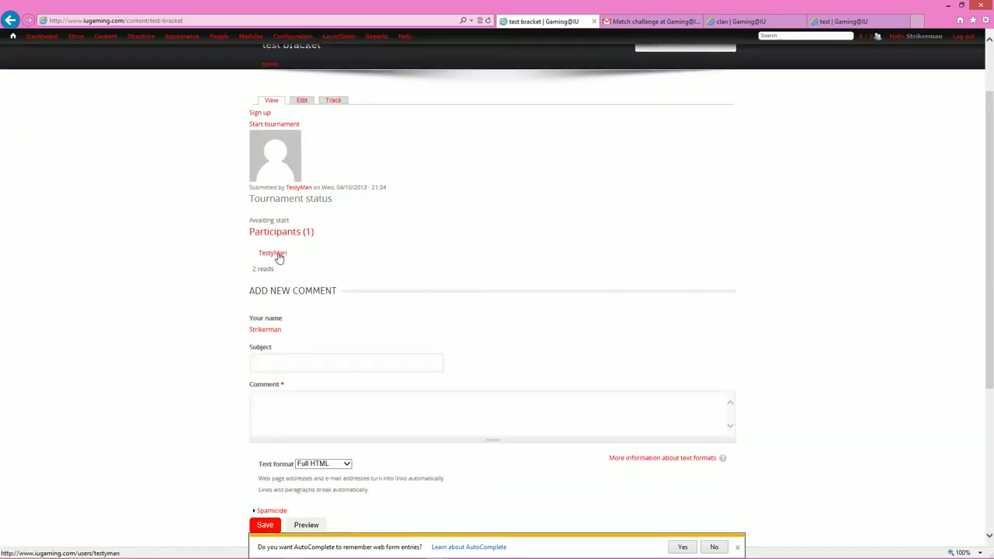
pyautogui.click(260, 115)
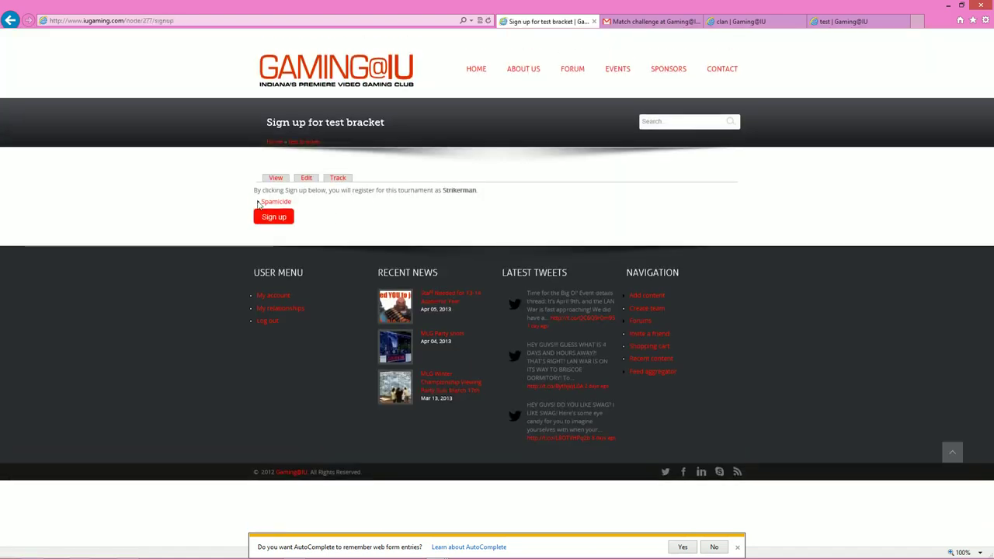
pyautogui.click(278, 217)
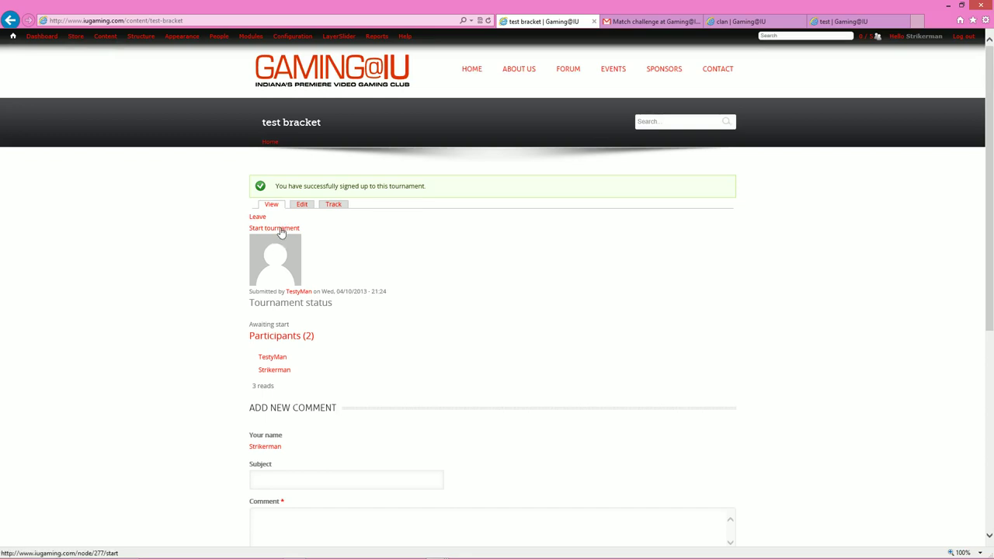
# - Attempt to start 'test bracket', hit the 3-participant minimum, and return to Tournaments
pyautogui.click(282, 227)
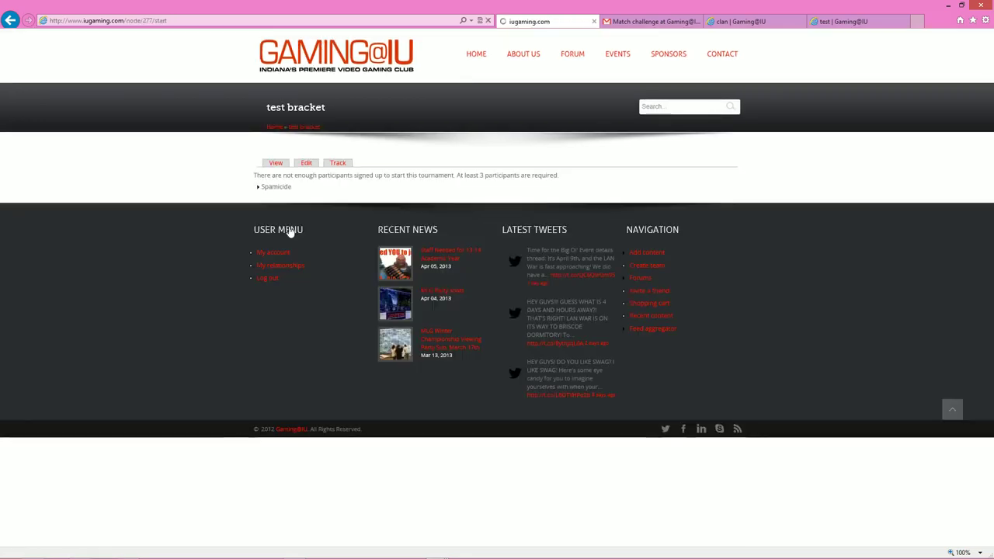
pyautogui.click(11, 21)
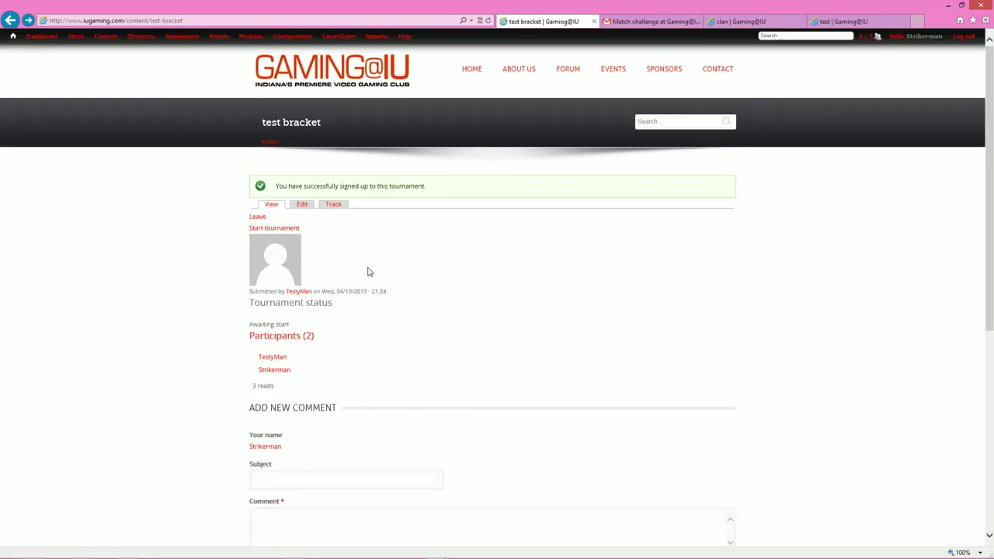
pyautogui.scroll(-2, 369, 271)
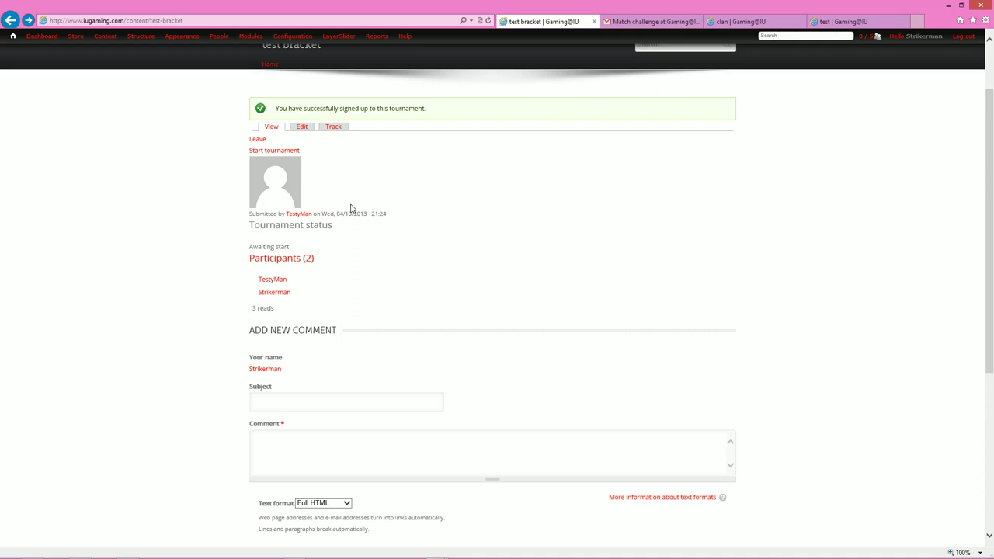
pyautogui.scroll(2, 351, 208)
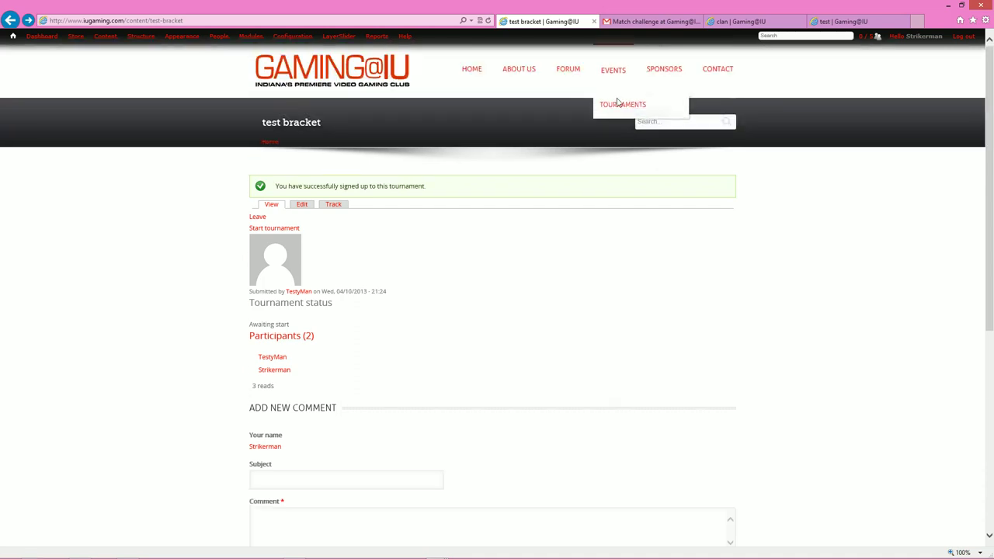
pyautogui.click(618, 108)
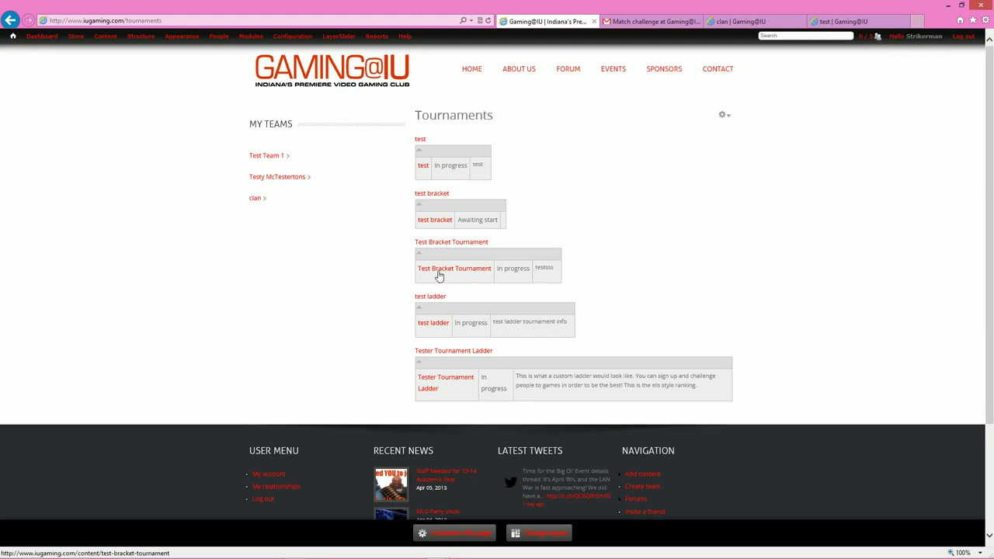
# - Open Test Bracket Tournament and view its Third Place Match bracket
pyautogui.click(478, 248)
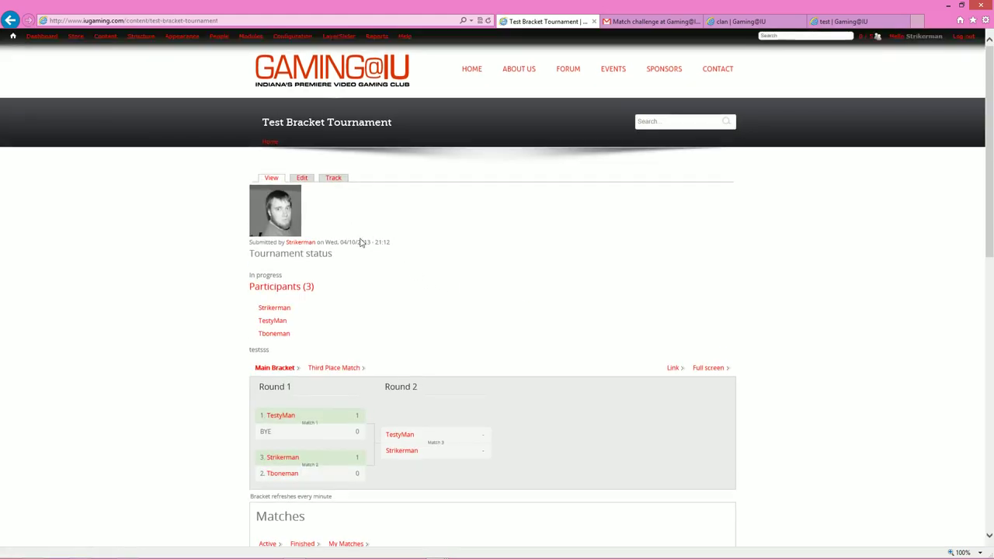
pyautogui.scroll(-1, 329, 235)
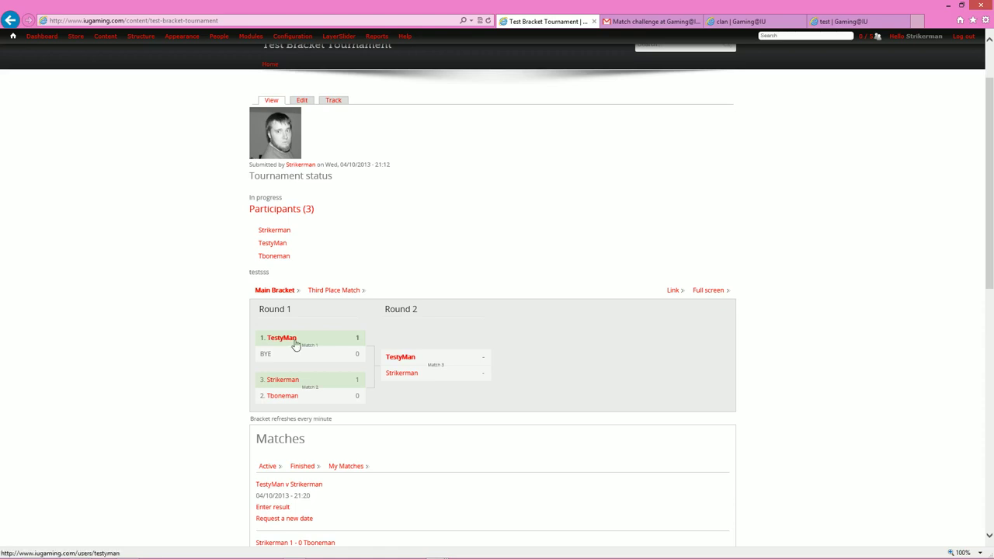
pyautogui.click(340, 290)
pyautogui.moveTo(317, 353)
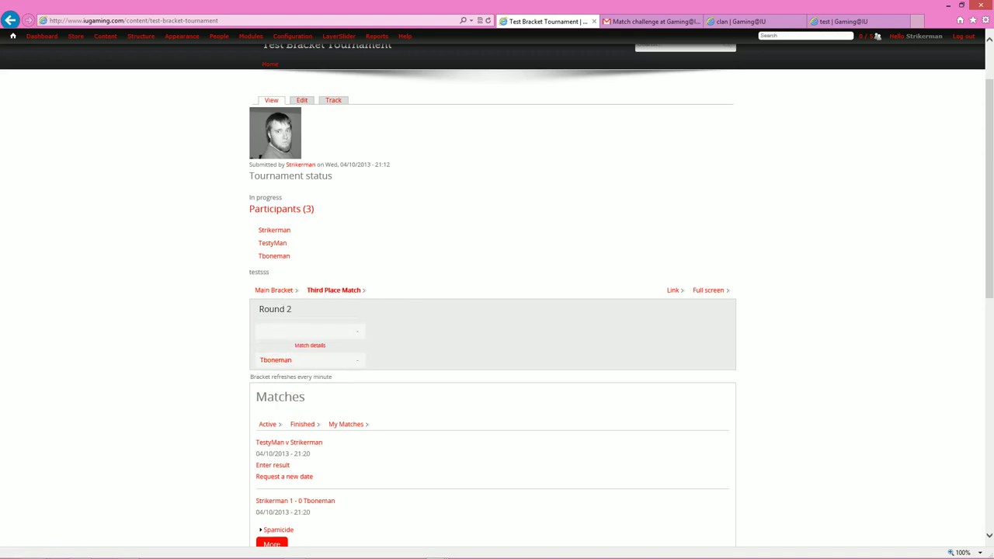
# - Return to the Main Bracket and scroll down to the Matches list
pyautogui.click(275, 290)
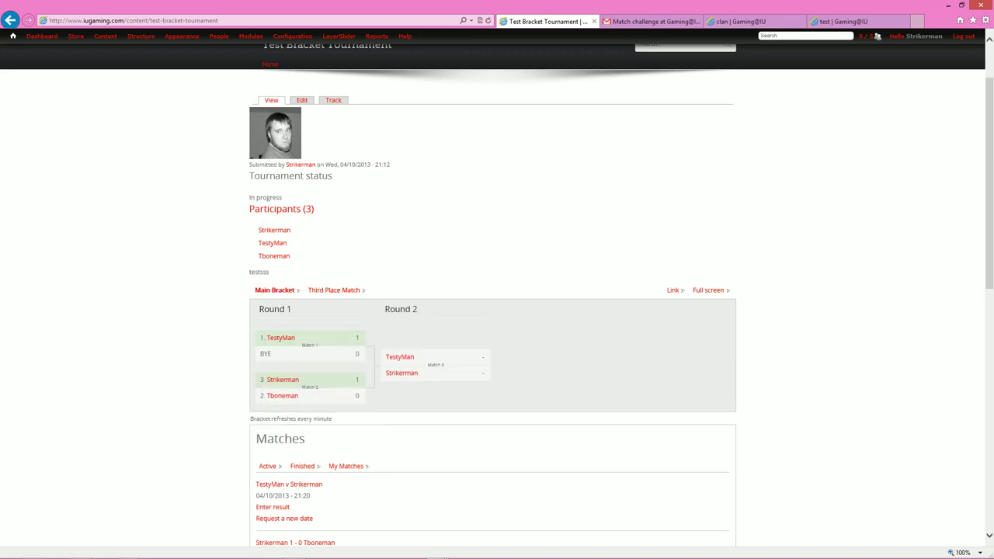
pyautogui.scroll(-1, 219, 340)
pyautogui.moveTo(428, 288)
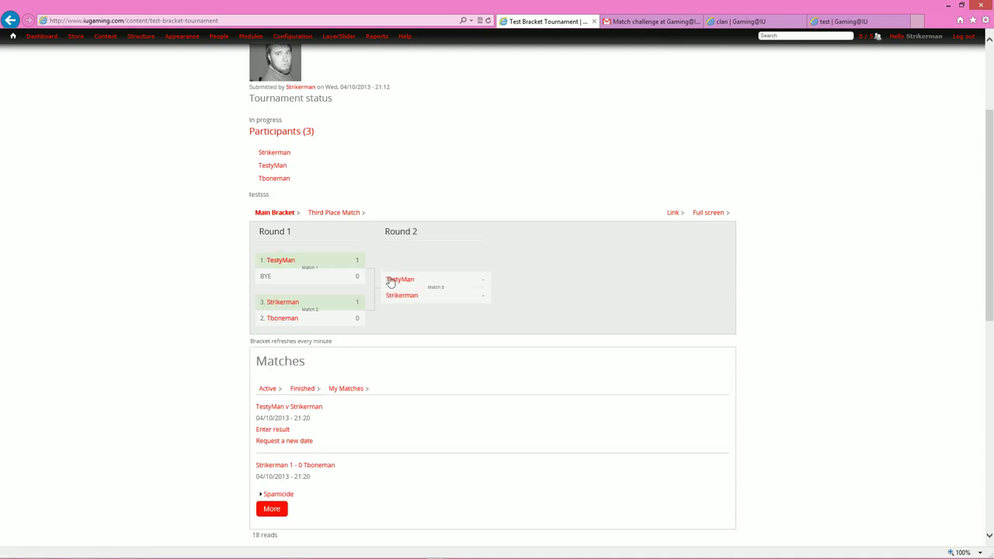
pyautogui.scroll(-1, 377, 331)
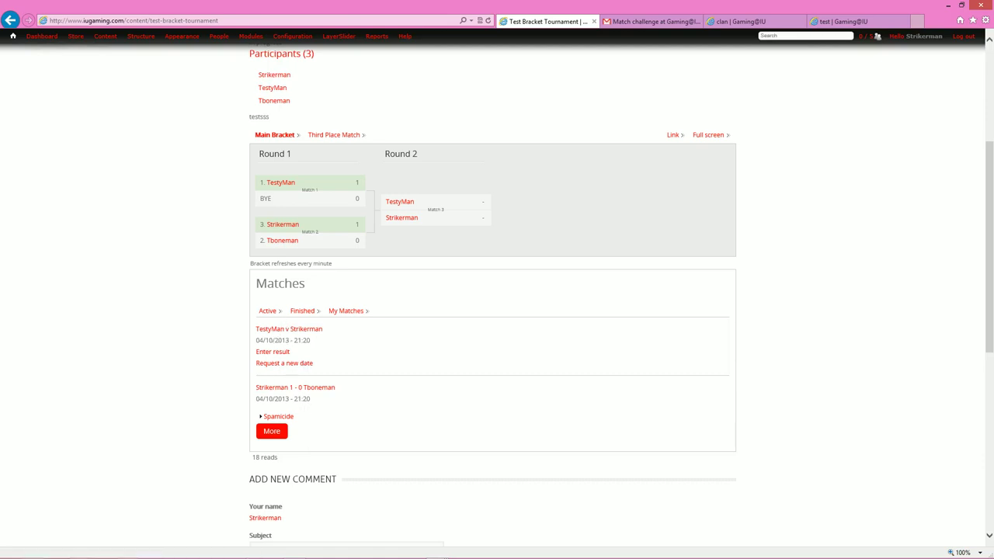
pyautogui.moveTo(314, 403); pyautogui.dragTo(311, 236)
# - View the finished Round 1 Match 2 details, then go back to Test Bracket Tournament
pyautogui.click(310, 234)
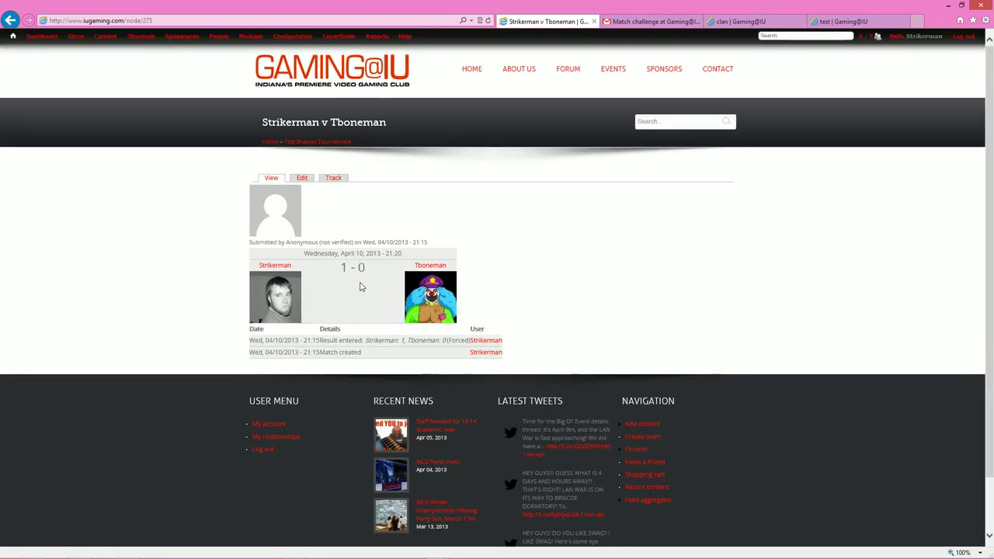
pyautogui.moveTo(382, 354); pyautogui.dragTo(311, 345)
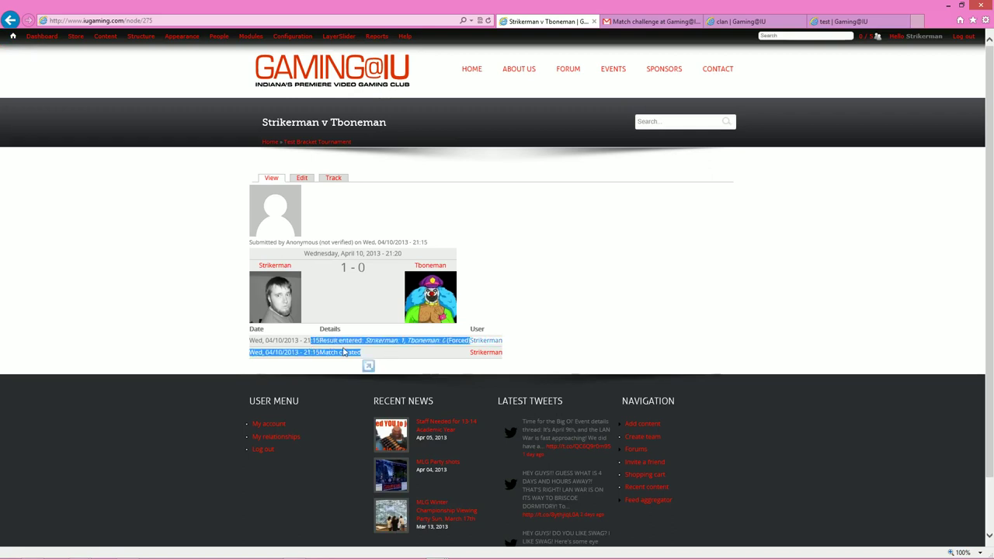
pyautogui.click(342, 349)
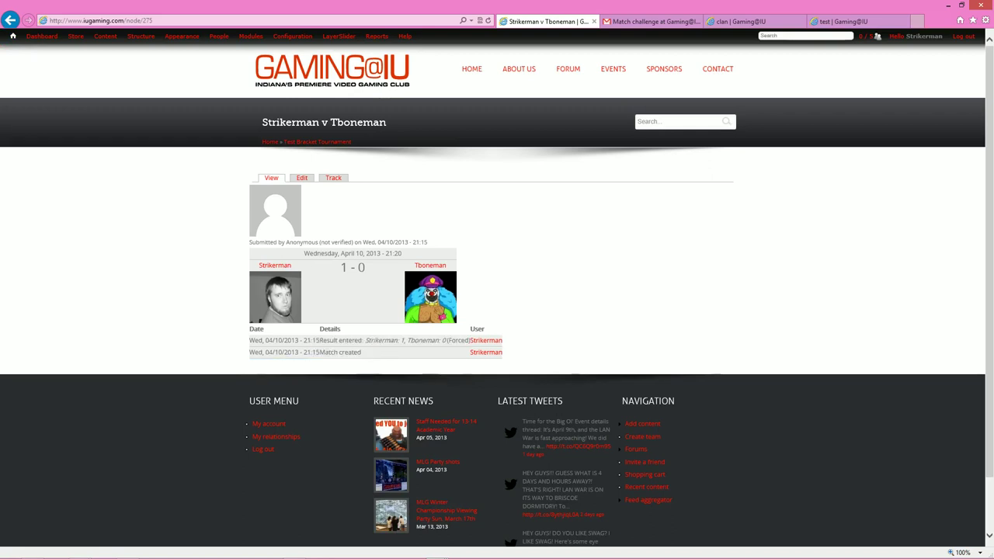
pyautogui.click(10, 19)
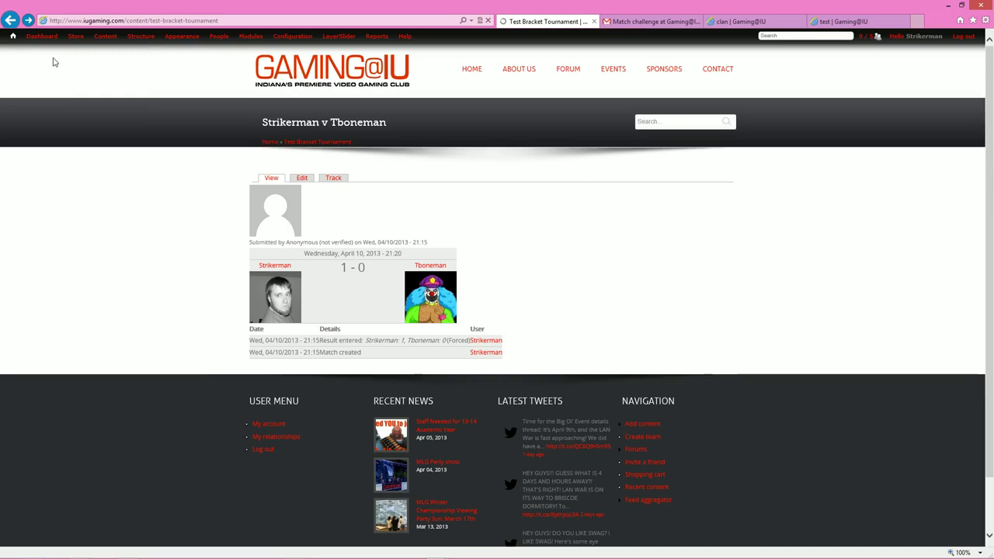
pyautogui.scroll(2, 206, 277)
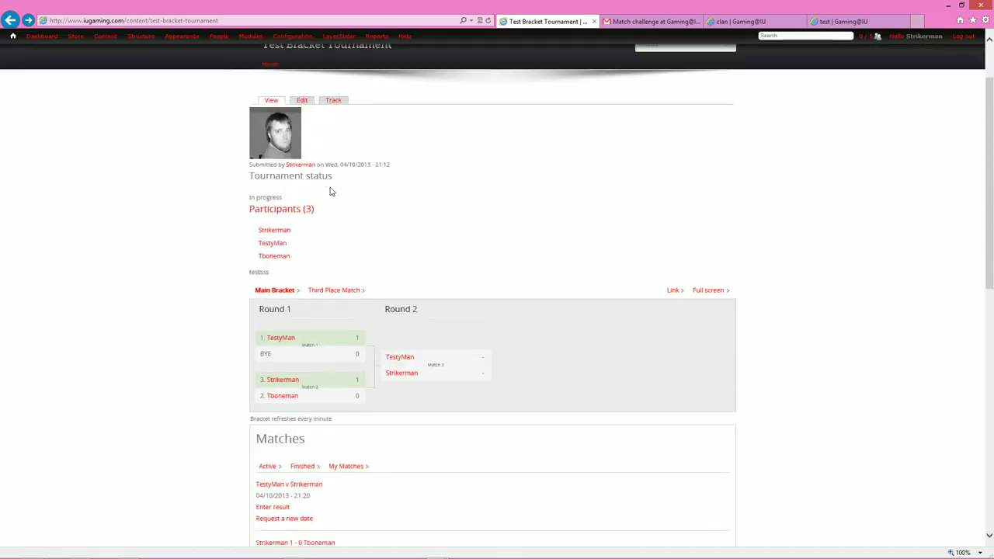
pyautogui.scroll(-1, 410, 268)
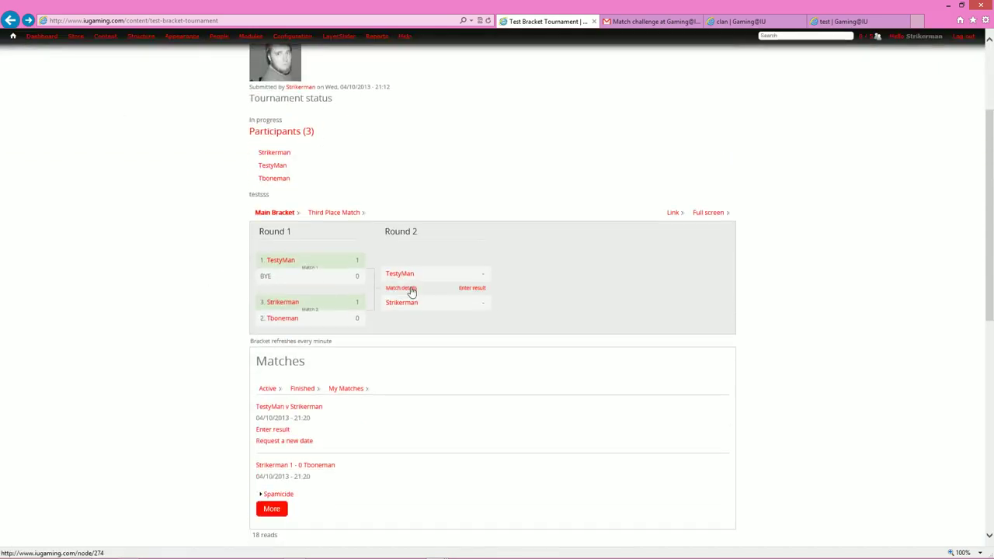
pyautogui.scroll(-2, 442, 287)
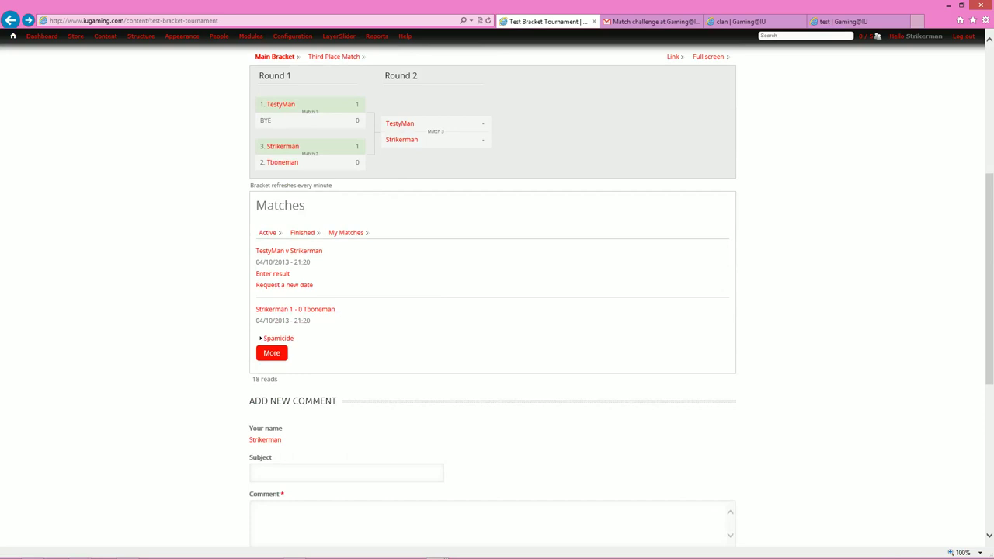
pyautogui.click(715, 59)
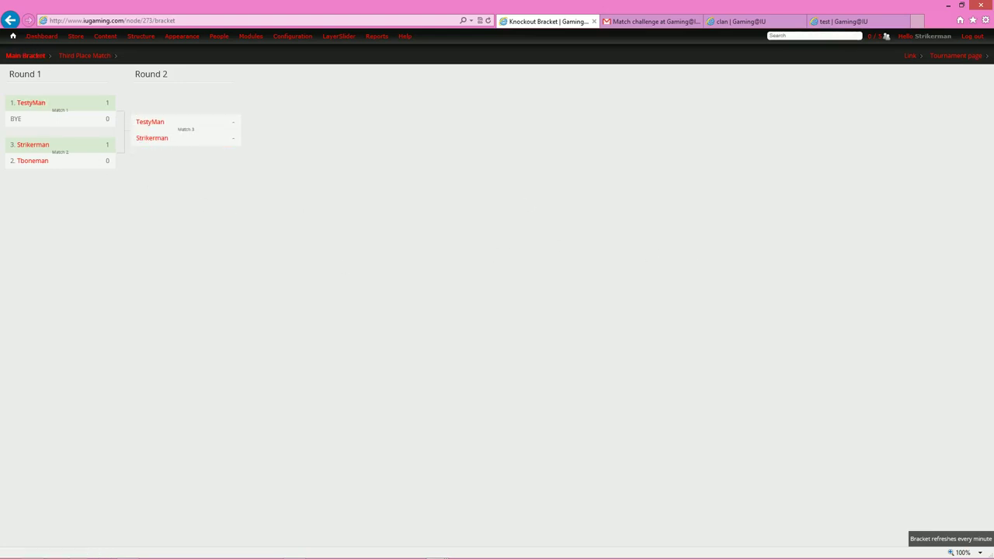
pyautogui.click(9, 19)
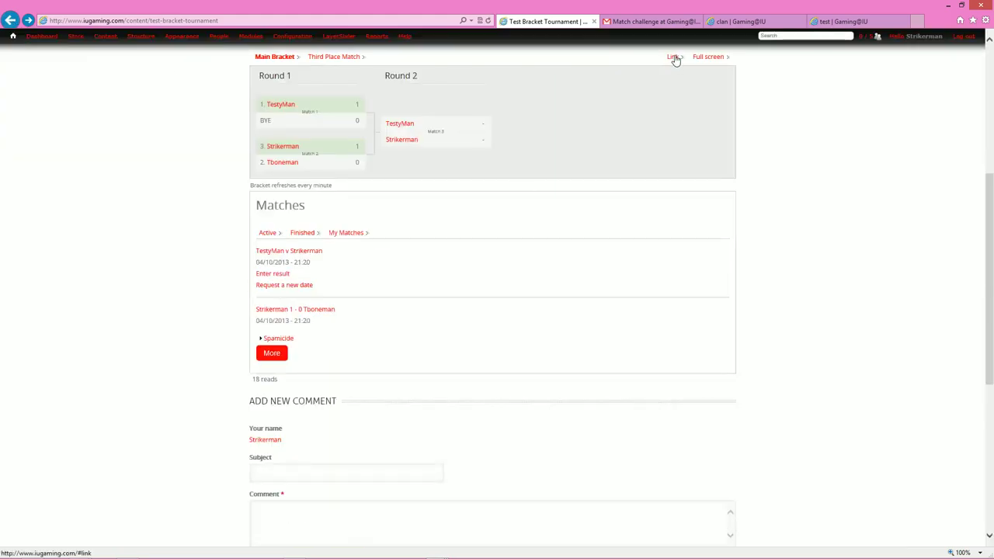
# - Reveal the bracket's Link panel and select its share URL and embed HTML code
pyautogui.click(674, 58)
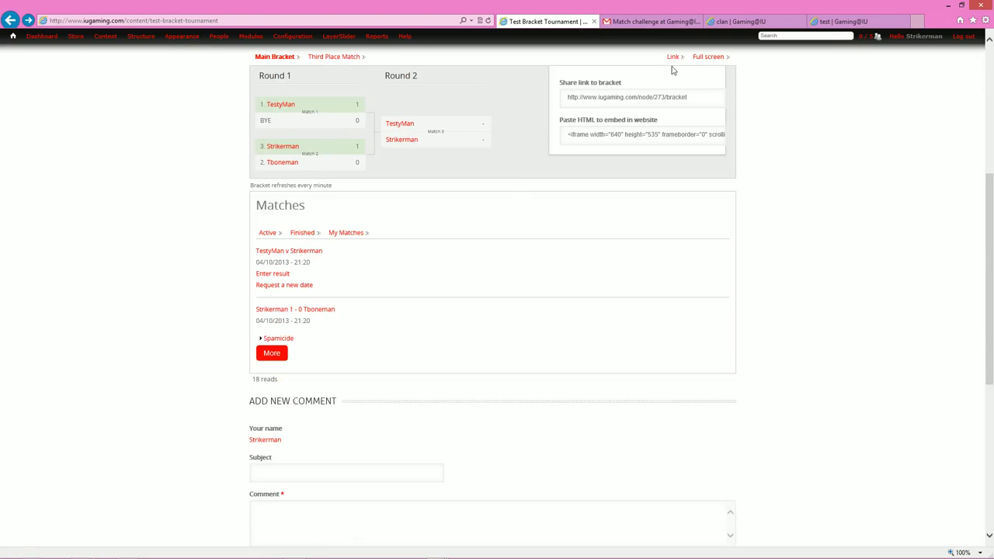
pyautogui.tripleClick(624, 97)
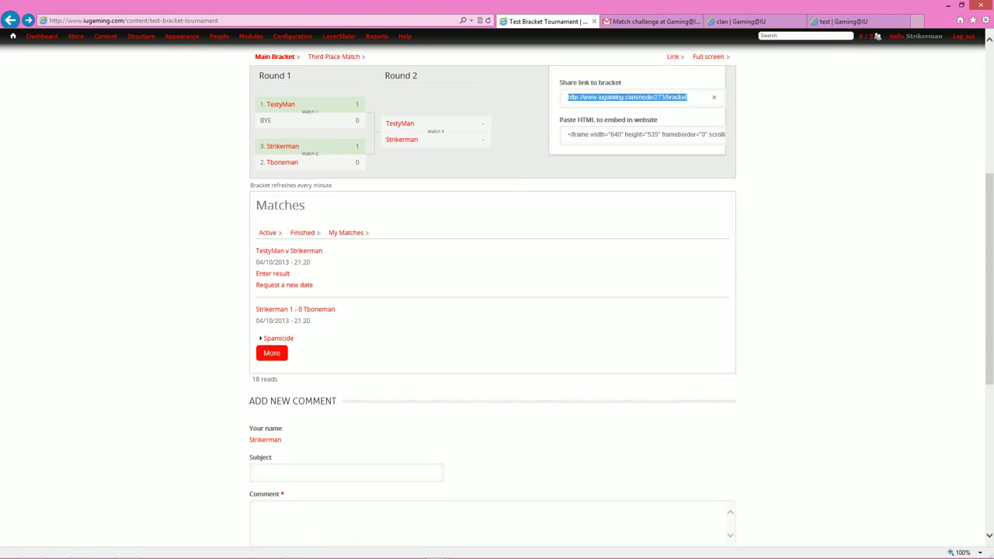
pyautogui.tripleClick(595, 138)
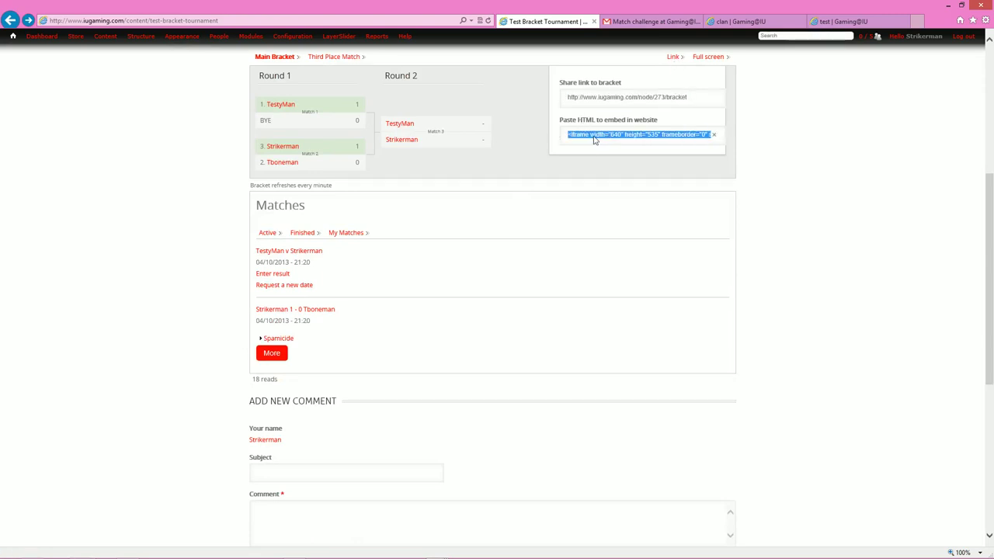
pyautogui.click(758, 138)
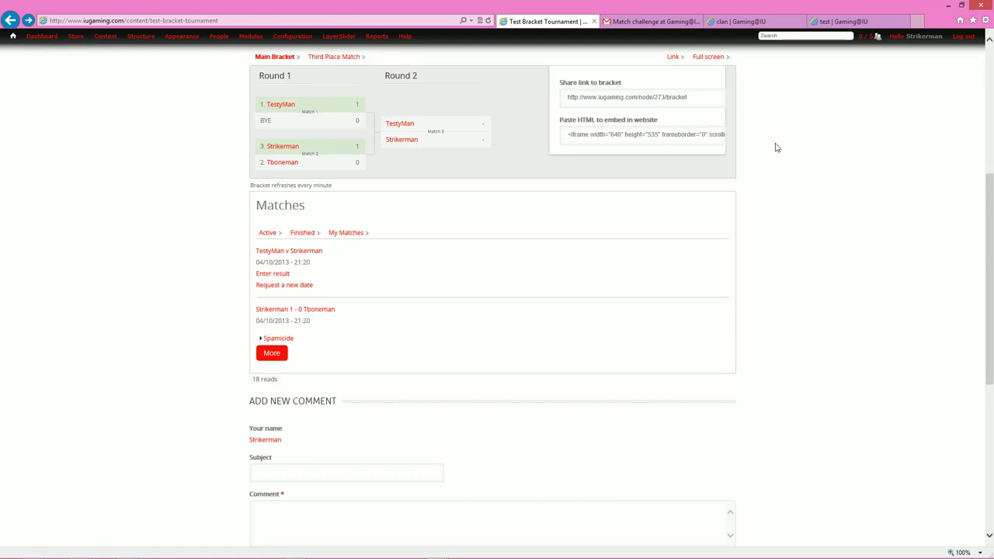
# - Open the Add content list of content types, then close it again
pyautogui.scroll(3, 774, 146)
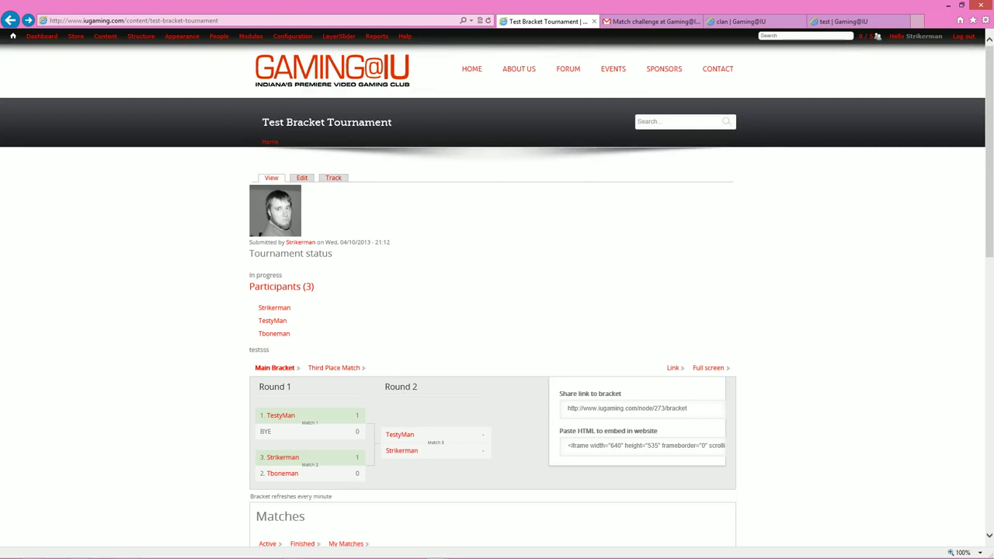
pyautogui.scroll(-15, 533, 160)
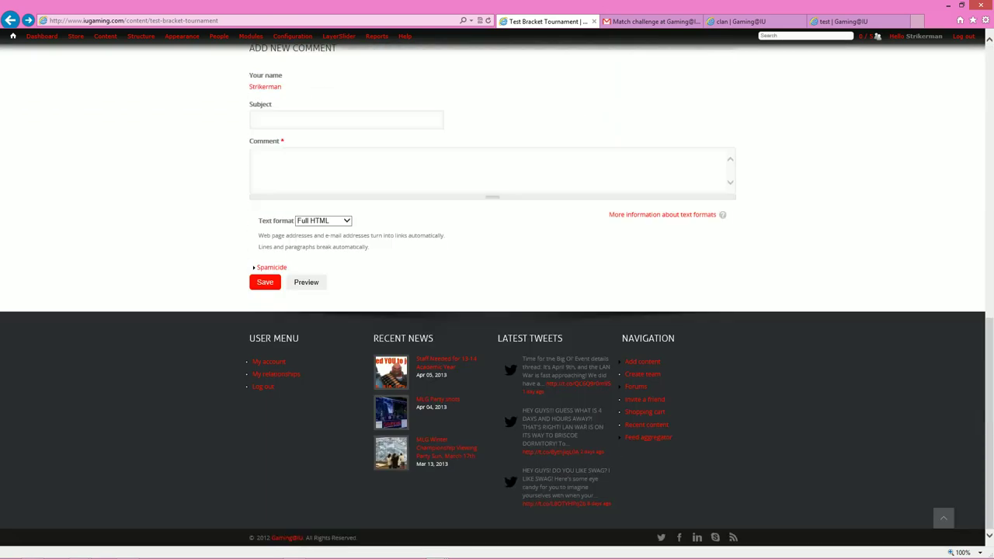
pyautogui.click(641, 363)
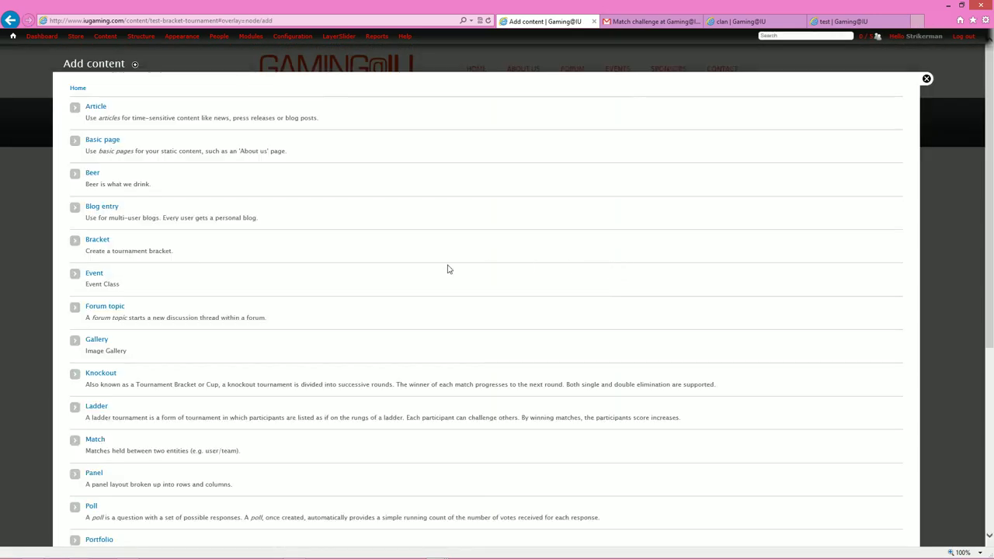
pyautogui.click(927, 78)
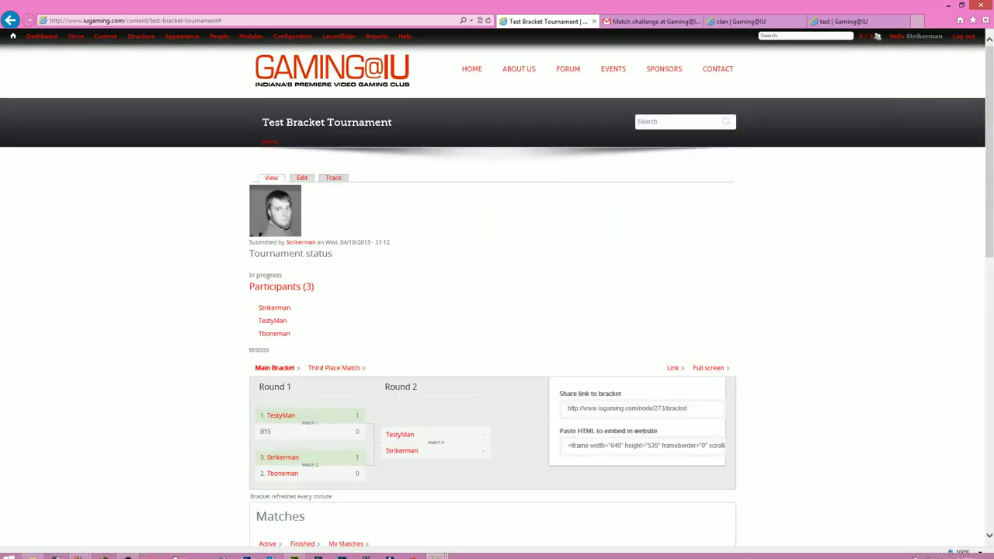
# - In Firefox, start creating a new Ladder tournament from the Add content list
pyautogui.moveTo(86, 548)
pyautogui.click(67, 492)
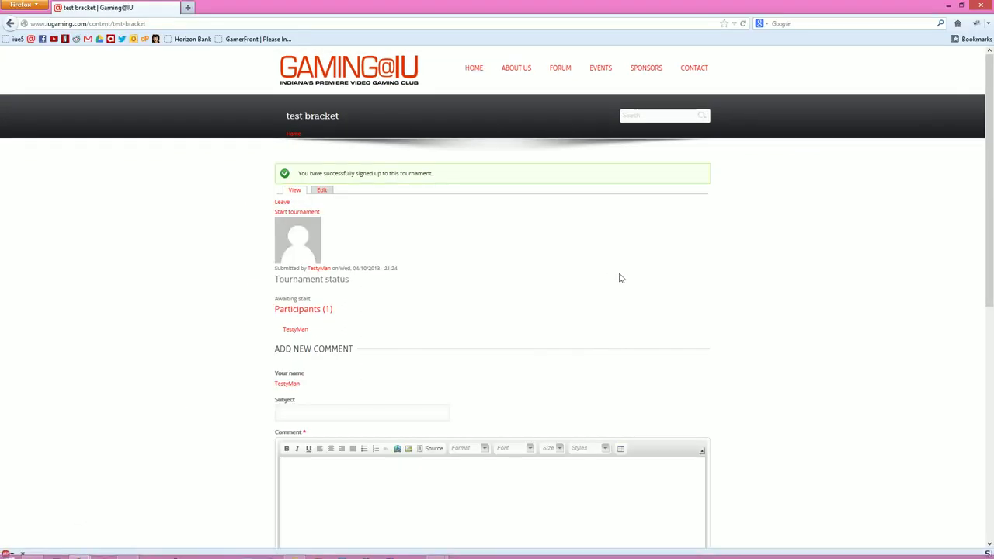
pyautogui.scroll(-10, 771, 330)
pyautogui.click(627, 385)
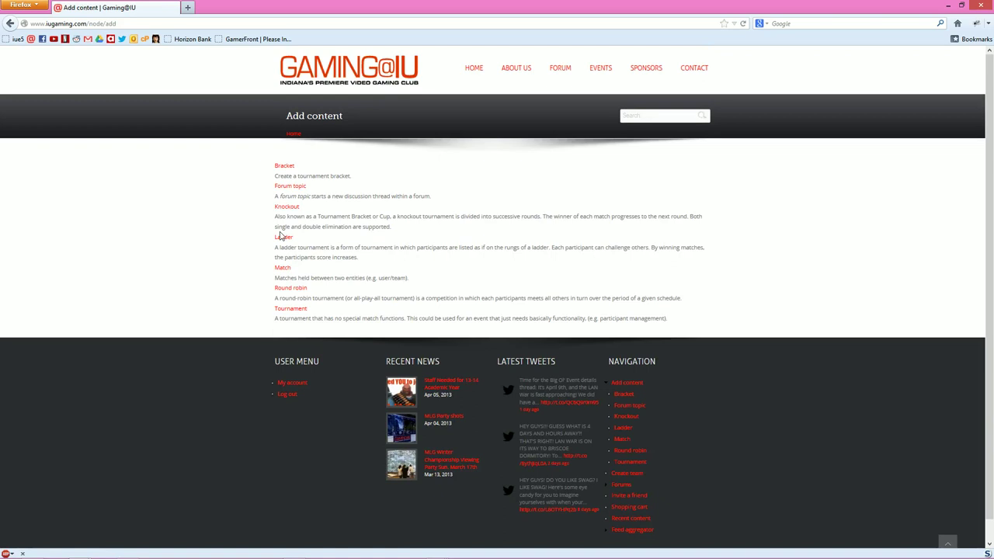
pyautogui.click(283, 240)
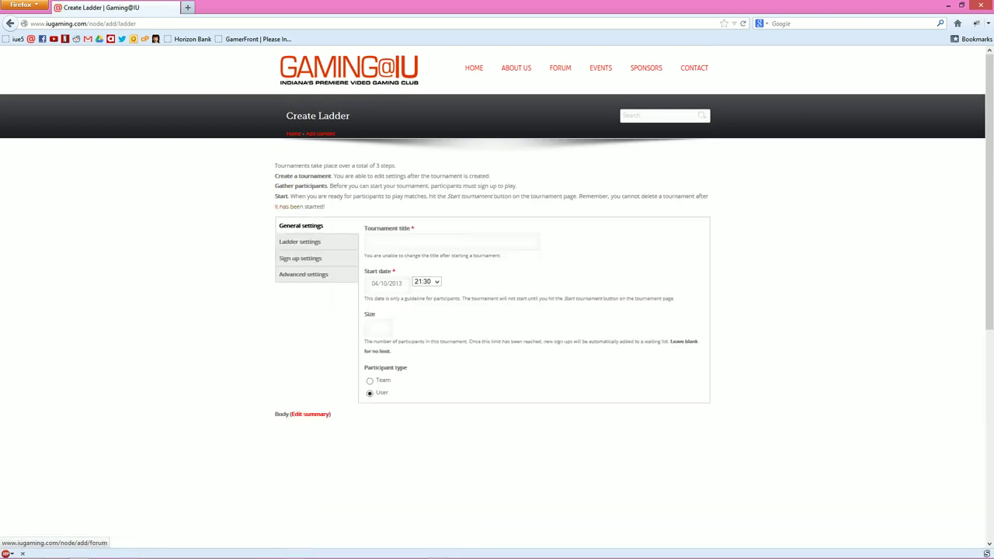
# - In the ladder settings, keep the duration at 1 week and set the match limit to No limit
pyautogui.scroll(-1, 498, 279)
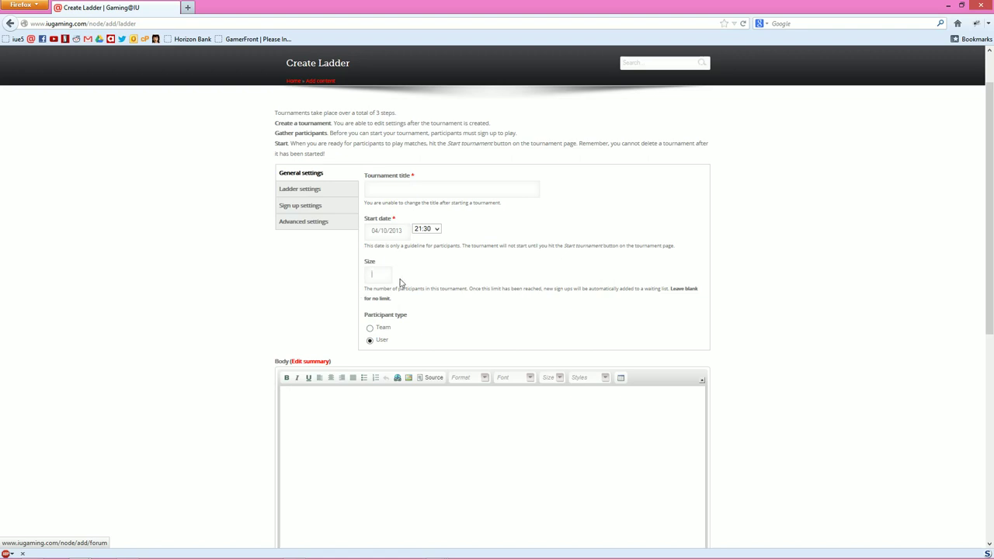
pyautogui.click(306, 195)
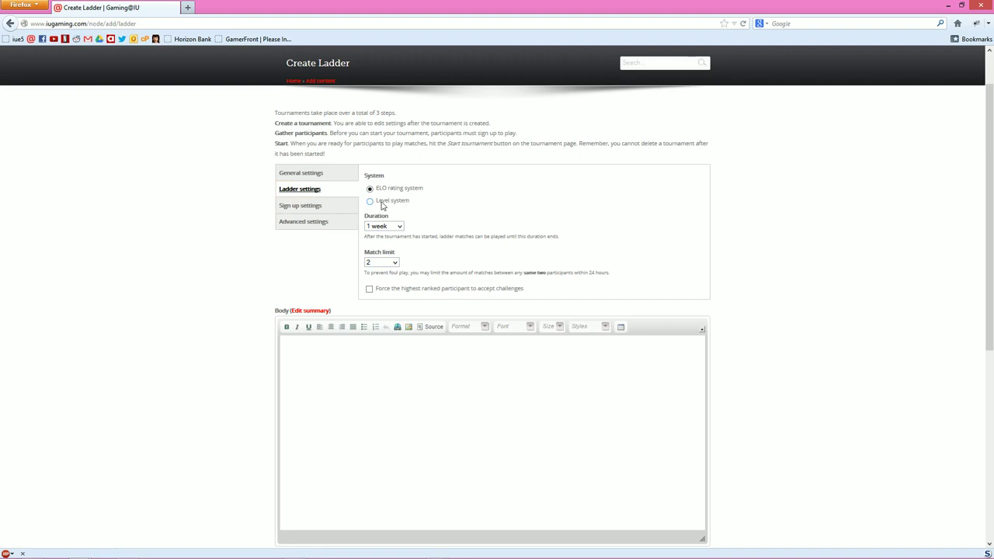
pyautogui.click(398, 227)
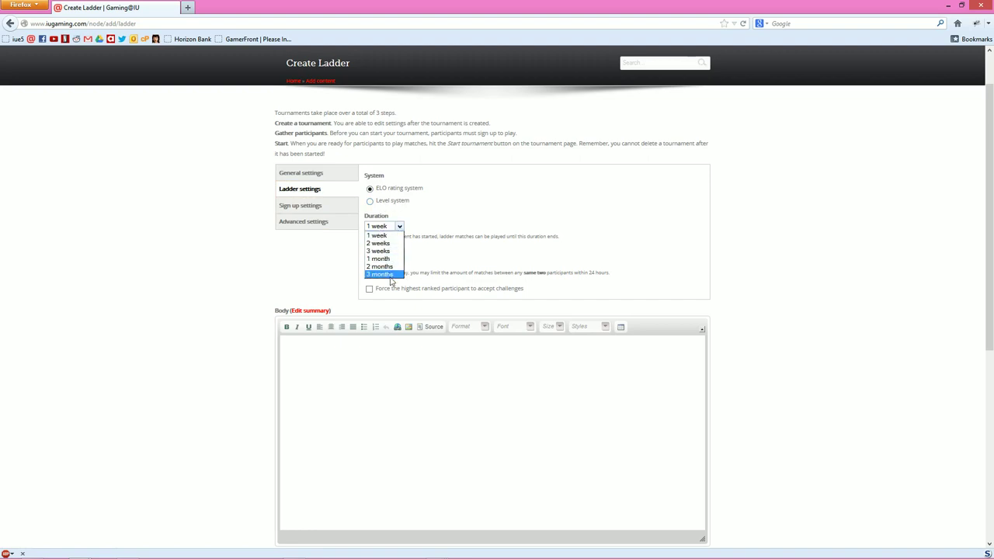
pyautogui.click(614, 214)
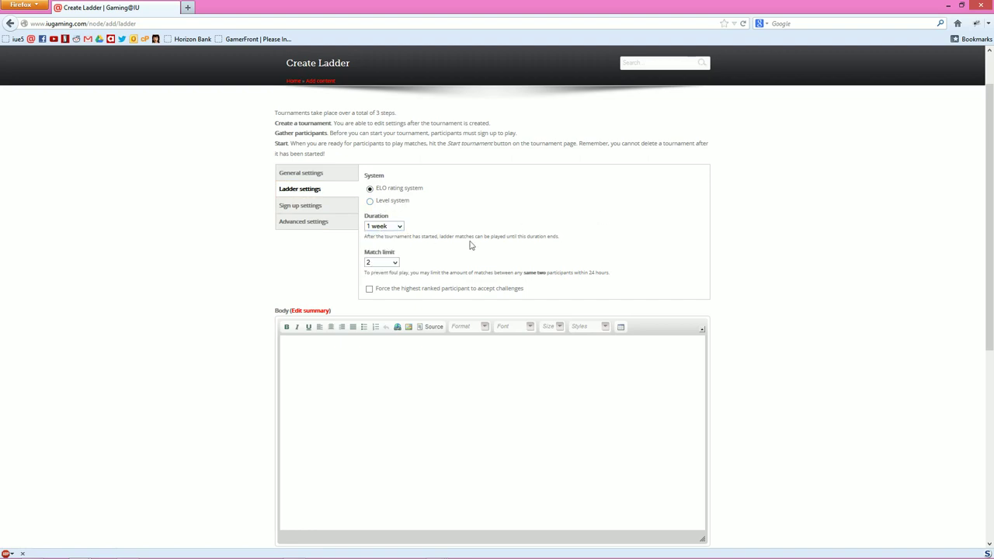
pyautogui.click(384, 264)
pyautogui.click(443, 259)
pyautogui.click(385, 264)
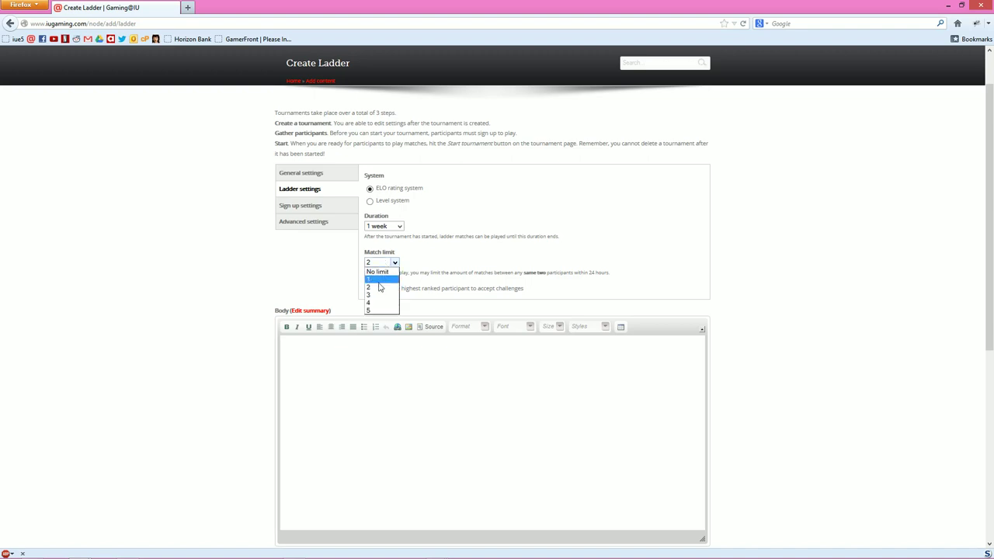
pyautogui.click(571, 289)
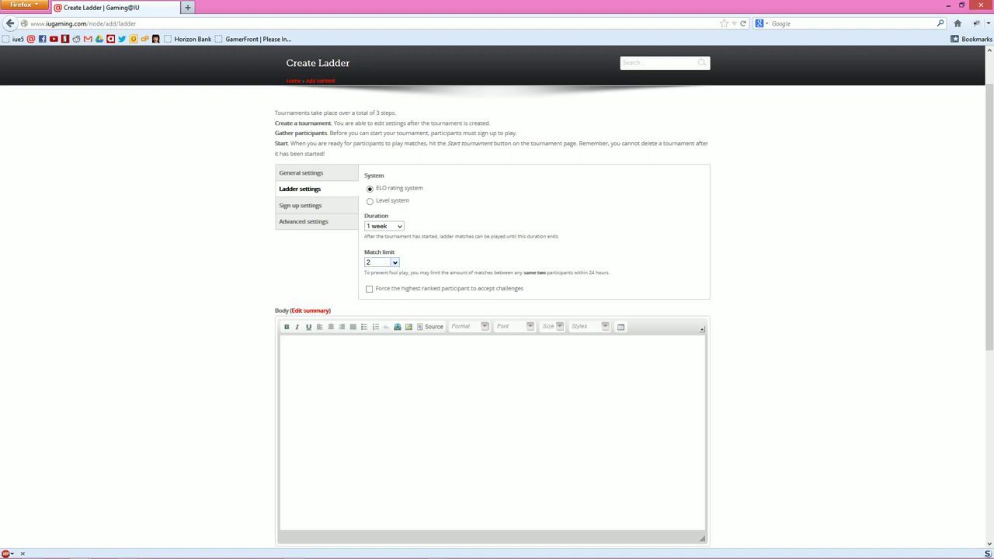
pyautogui.moveTo(528, 274); pyautogui.dragTo(560, 274)
pyautogui.click(386, 262)
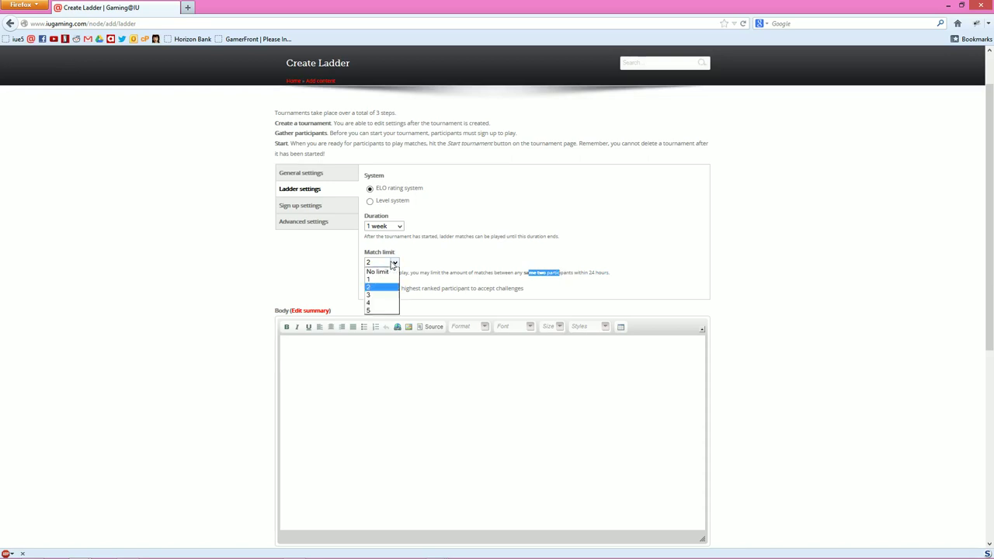
pyautogui.click(387, 271)
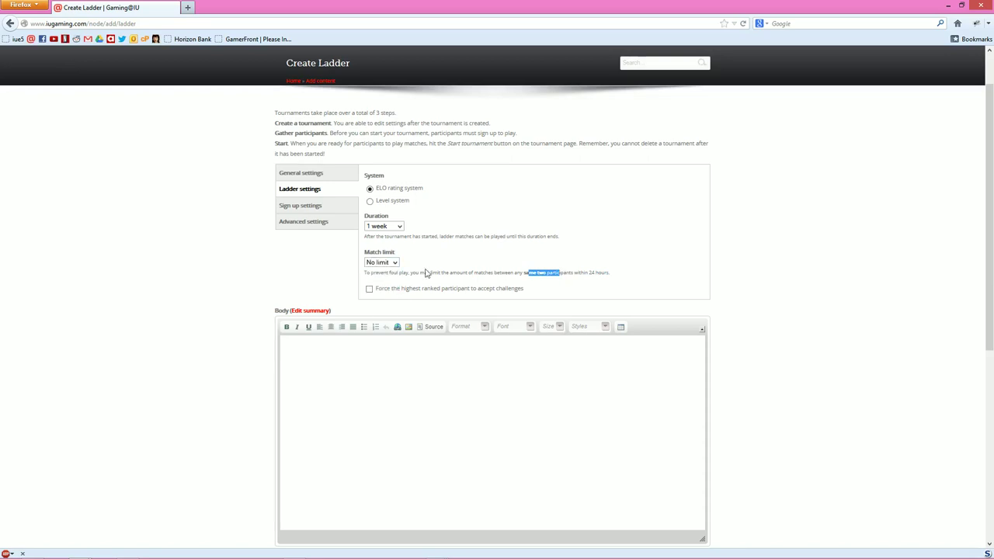
pyautogui.click(467, 259)
# - Force the top-ranked participant to accept challenges and expand the sign-up and advanced settings
pyautogui.scroll(-1, 467, 259)
pyautogui.click(369, 237)
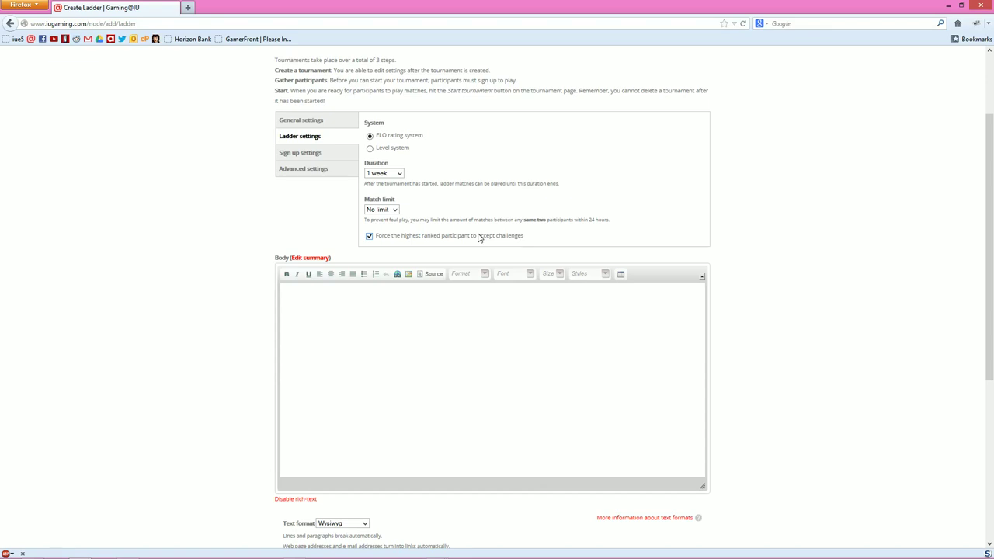
pyautogui.click(307, 154)
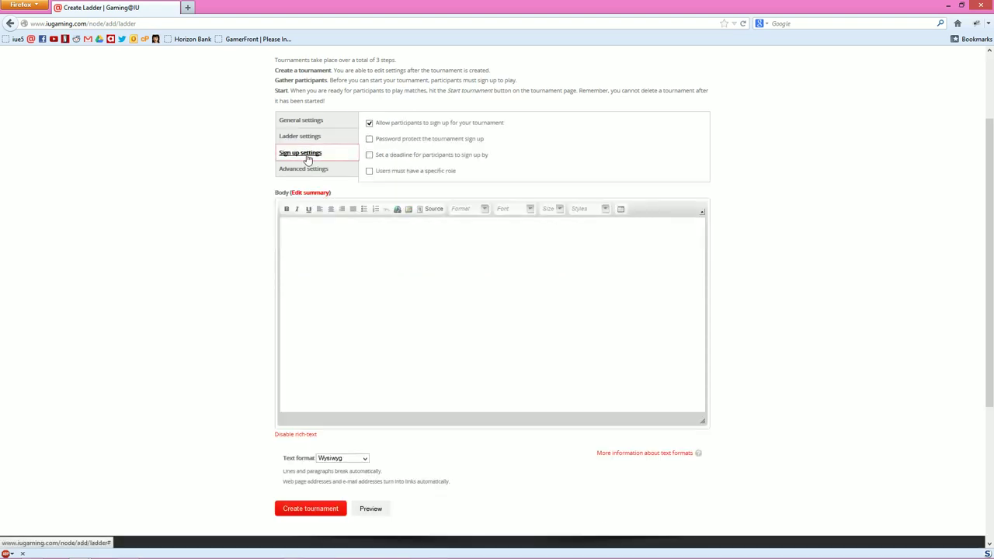
pyautogui.click(318, 174)
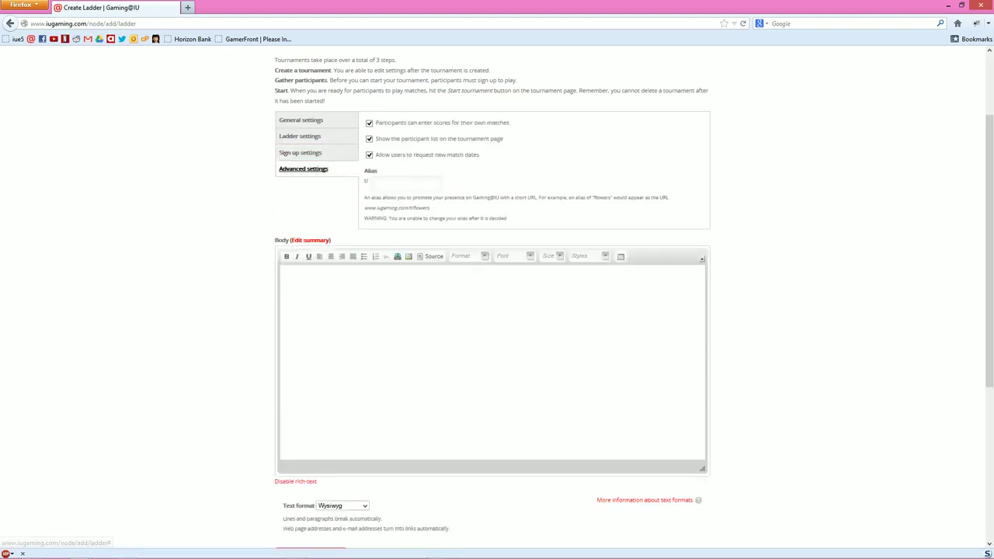
# - Go to the TOURNAMENTS listing from the EVENTS site menu
pyautogui.scroll(-1, 458, 193)
pyautogui.scroll(-1, 497, 296)
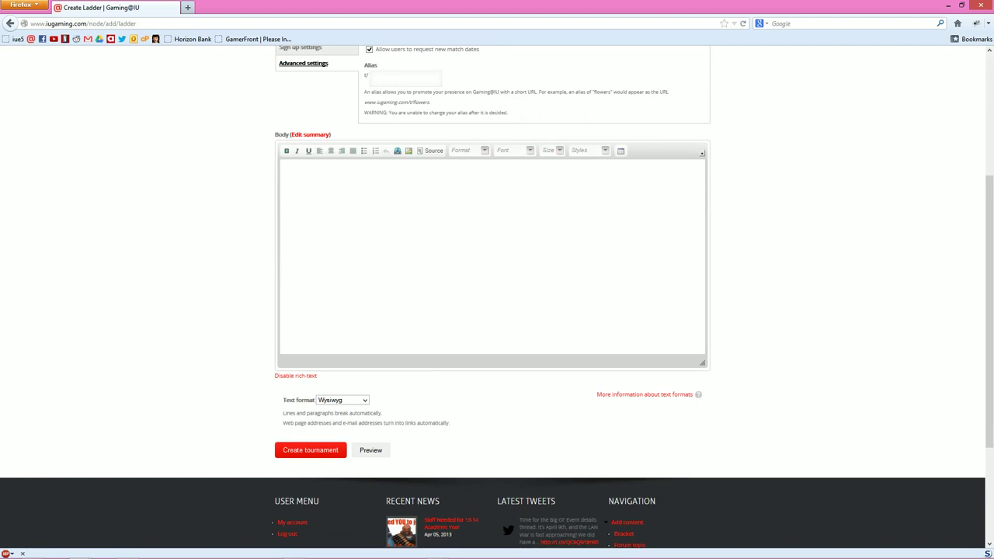
pyautogui.scroll(4, 315, 458)
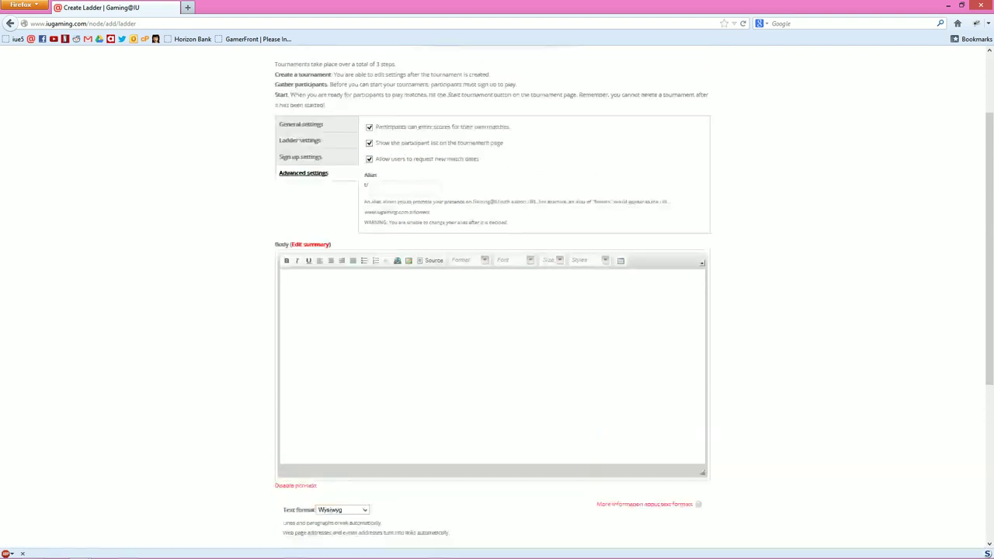
pyautogui.moveTo(602, 71)
pyautogui.click(608, 102)
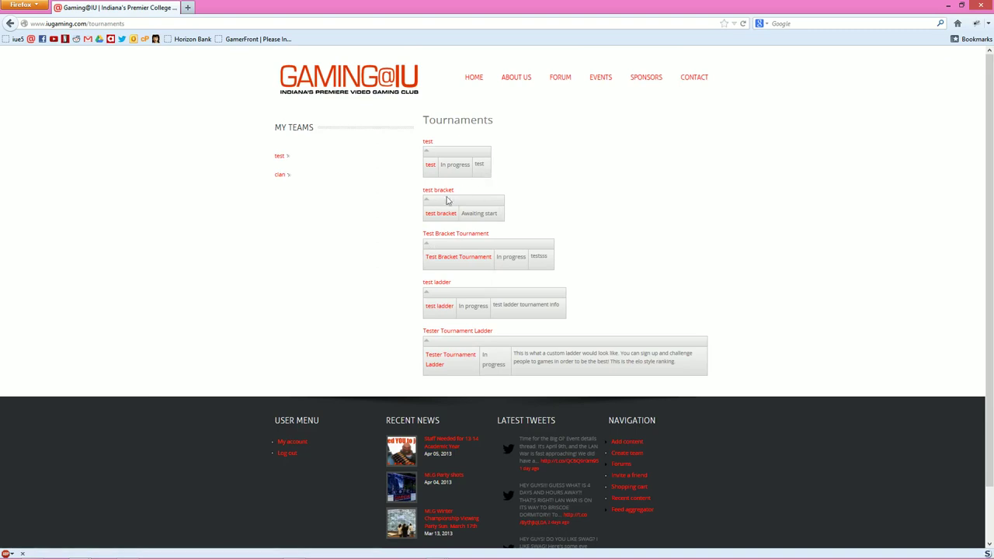
# - Look at the test ladder tournament page, then return to the tournaments list
pyautogui.click(440, 285)
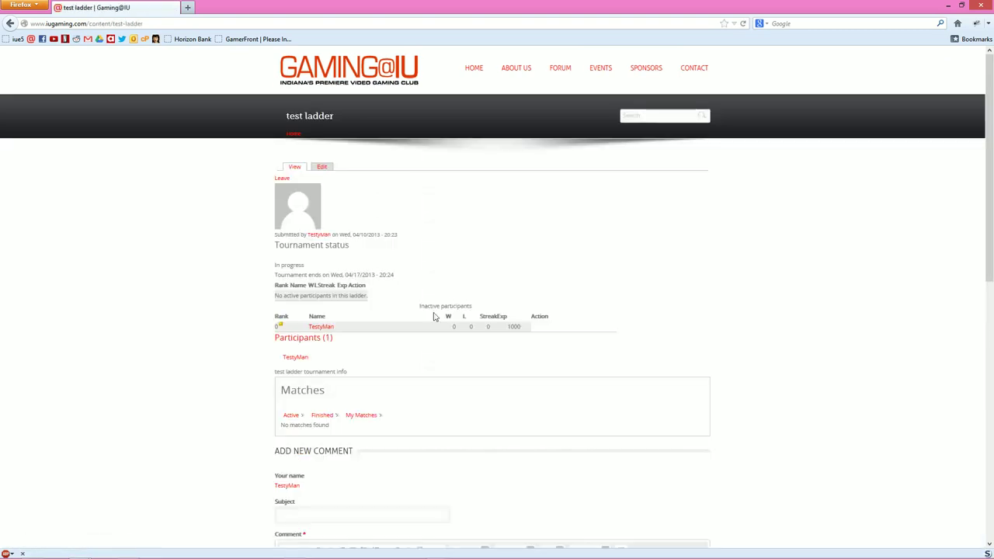
pyautogui.scroll(-2, 340, 301)
pyautogui.click(10, 23)
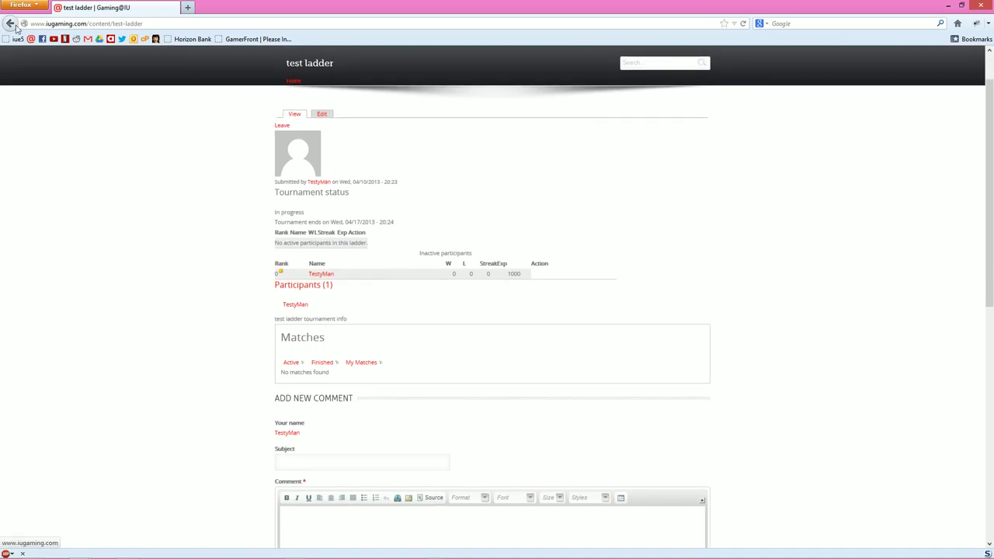
# - Open Tester Tournament Ladder and scroll through its rankings and latest matches
pyautogui.click(452, 334)
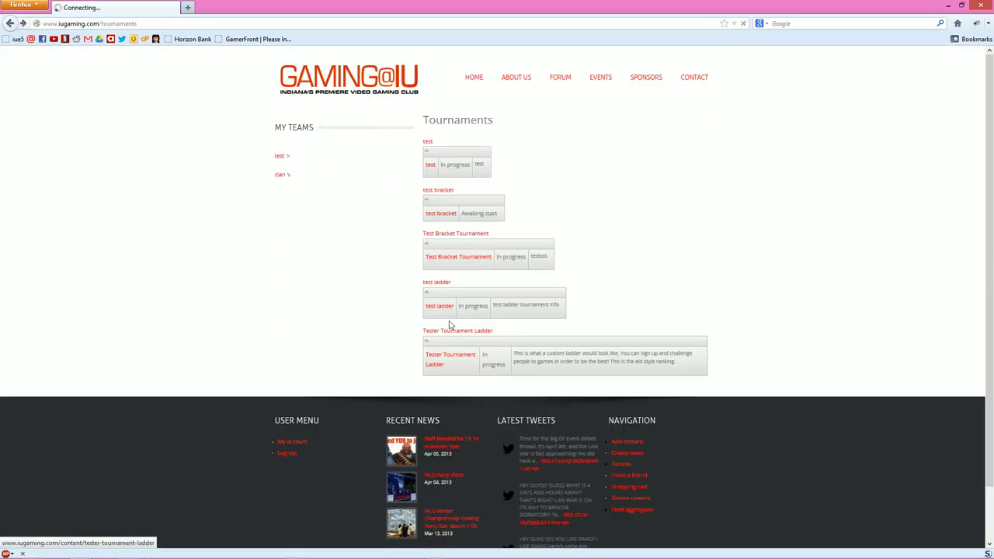
pyautogui.scroll(-3, 385, 263)
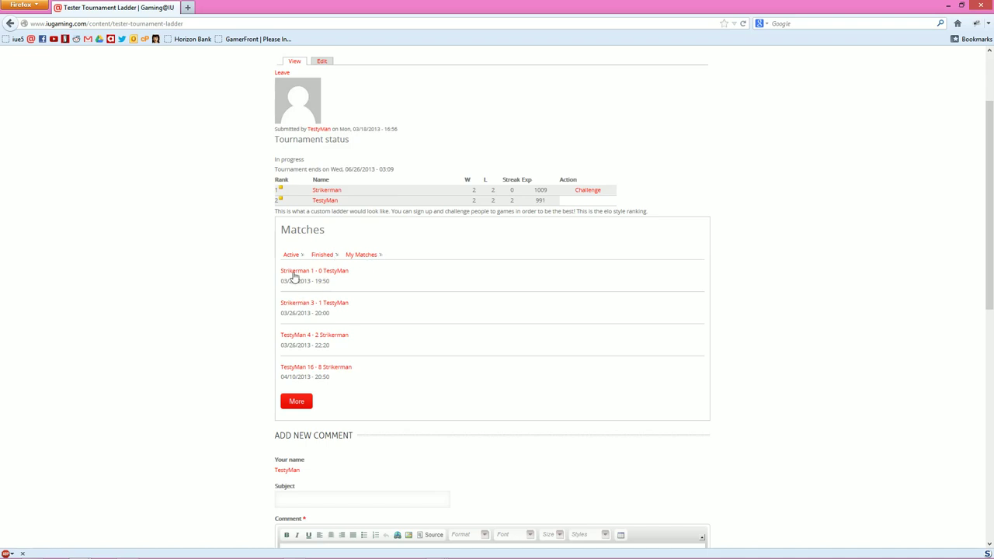
pyautogui.moveTo(379, 388); pyautogui.dragTo(304, 312)
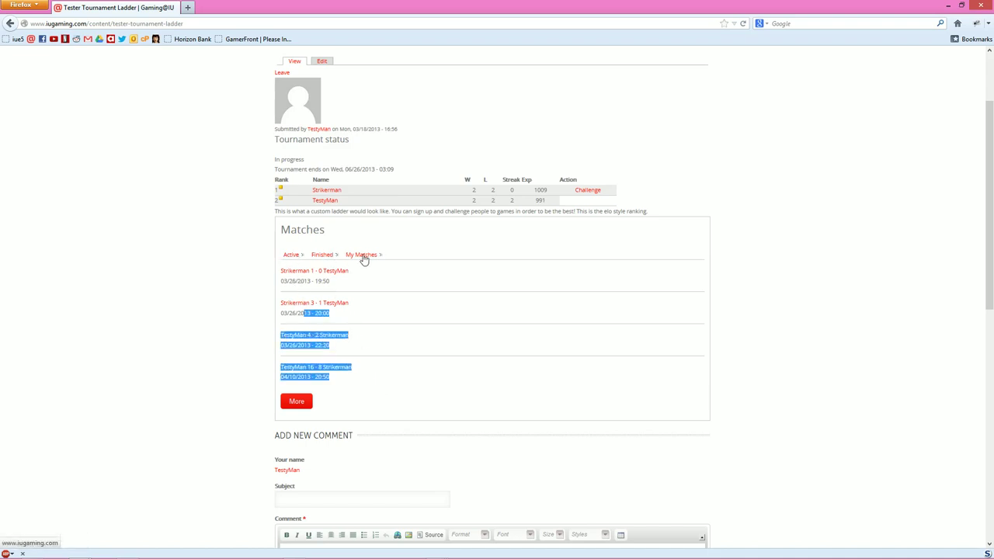
pyautogui.click(404, 280)
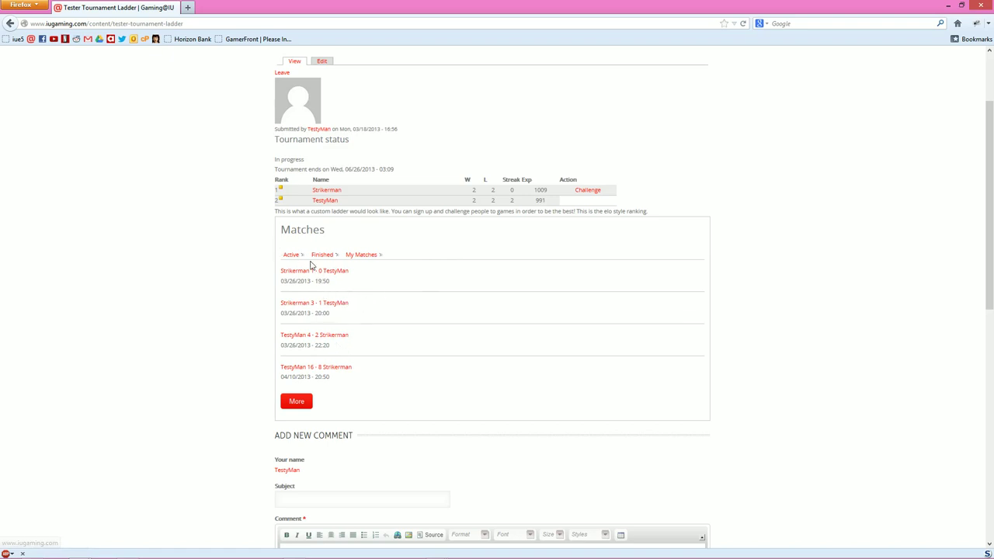
pyautogui.scroll(3, 578, 288)
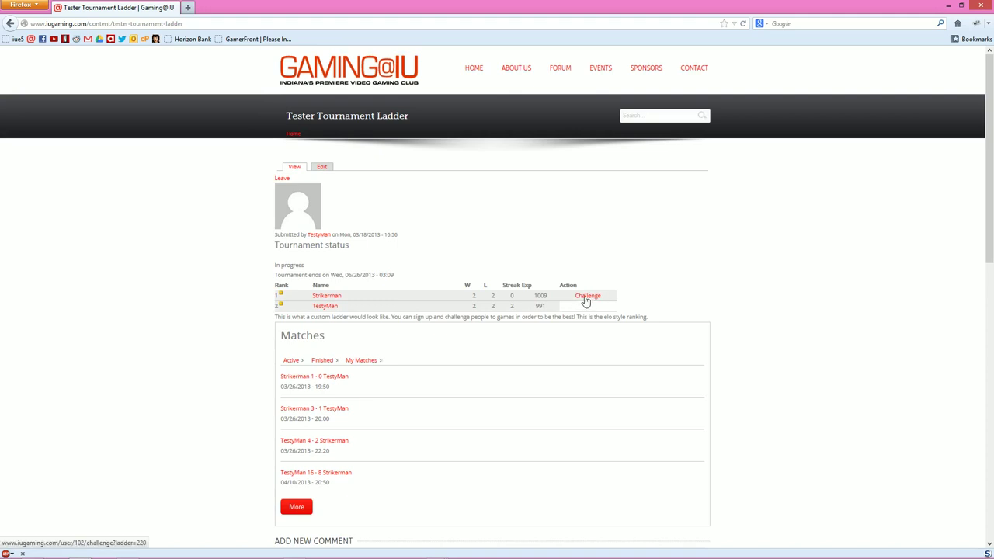
# - Send Strikerman a Tester Tournament Ladder challenge dated 04/10/2013 at 21:30
pyautogui.click(589, 298)
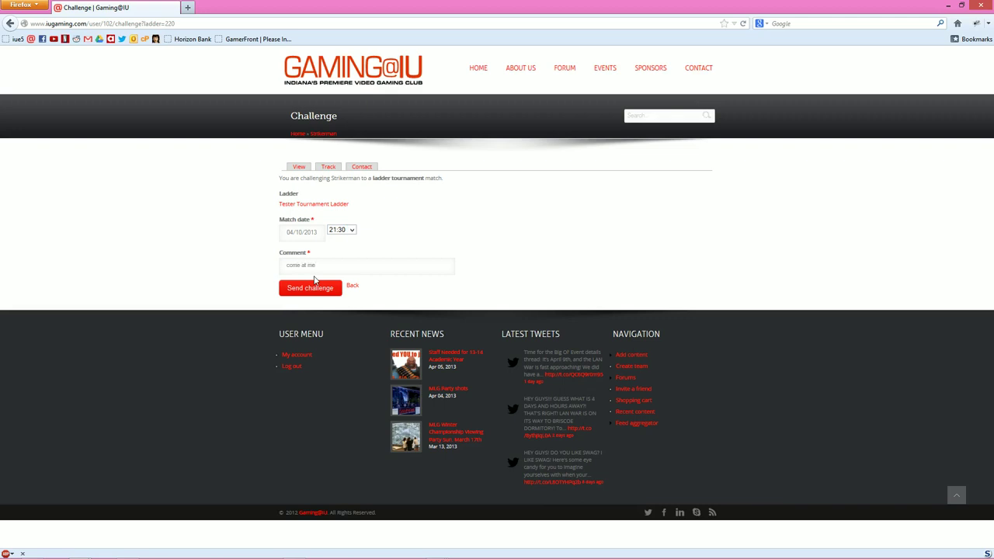
pyautogui.click(319, 295)
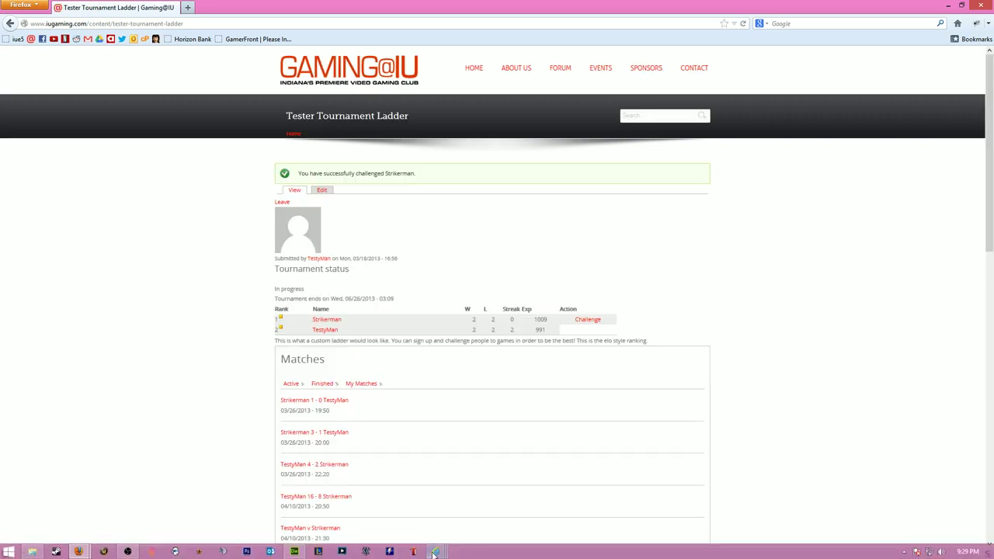
# - Switch to Gmail and read the Gaming@IU match result email
pyautogui.moveTo(435, 551)
pyautogui.click(426, 498)
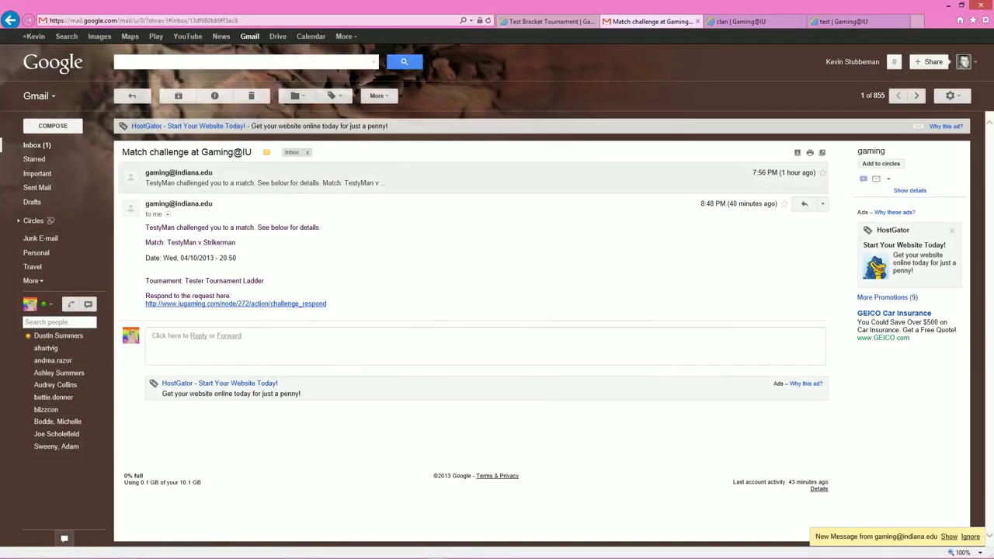
pyautogui.click(37, 146)
pyautogui.click(314, 154)
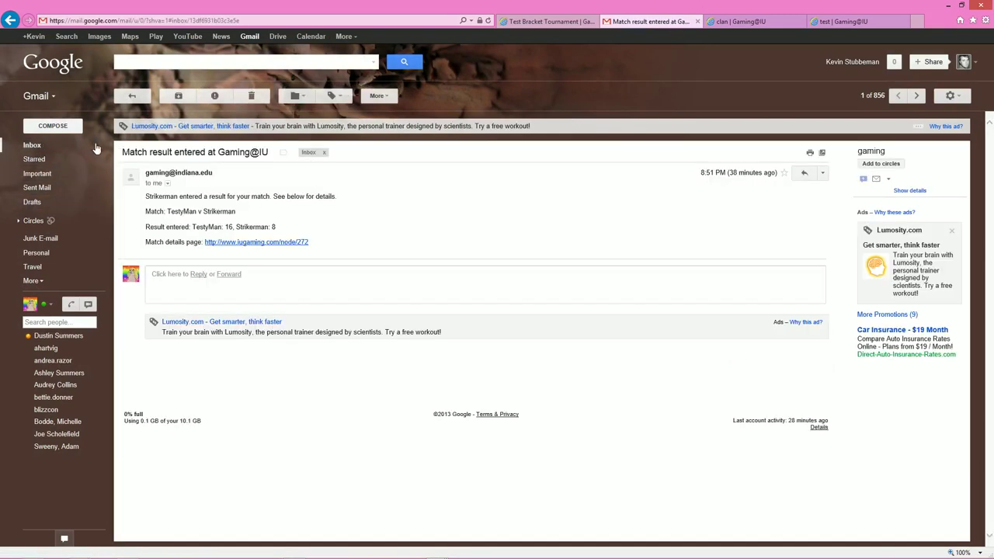
pyautogui.click(40, 147)
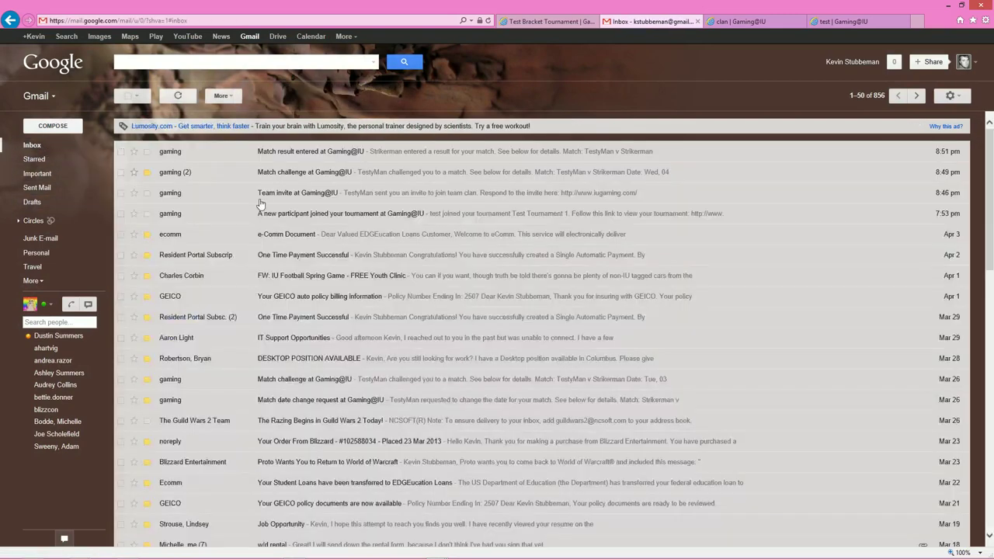
# - Read the Match challenge at Gaming@IU email, checking its match date, then return to the inbox
pyautogui.click(318, 174)
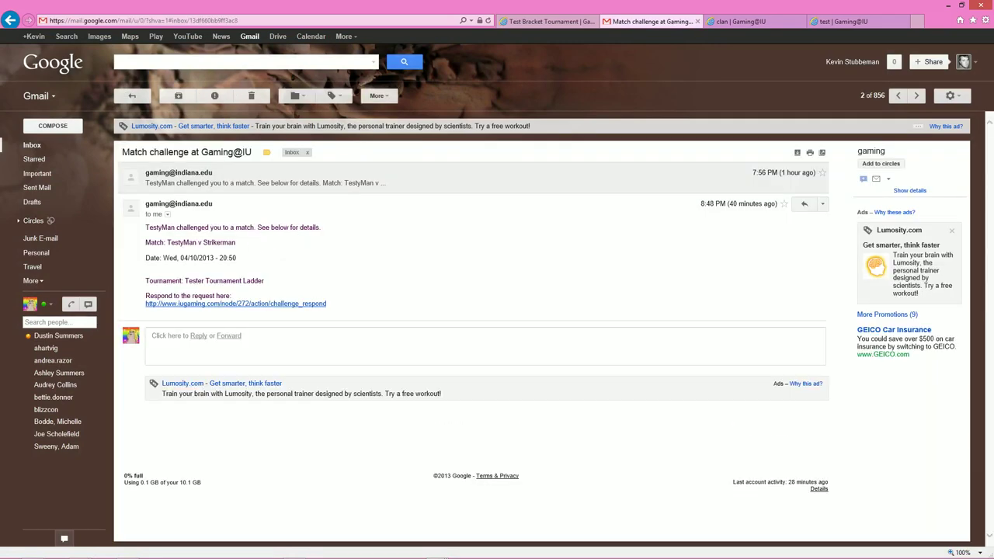
pyautogui.moveTo(176, 258); pyautogui.dragTo(235, 266)
pyautogui.click(194, 289)
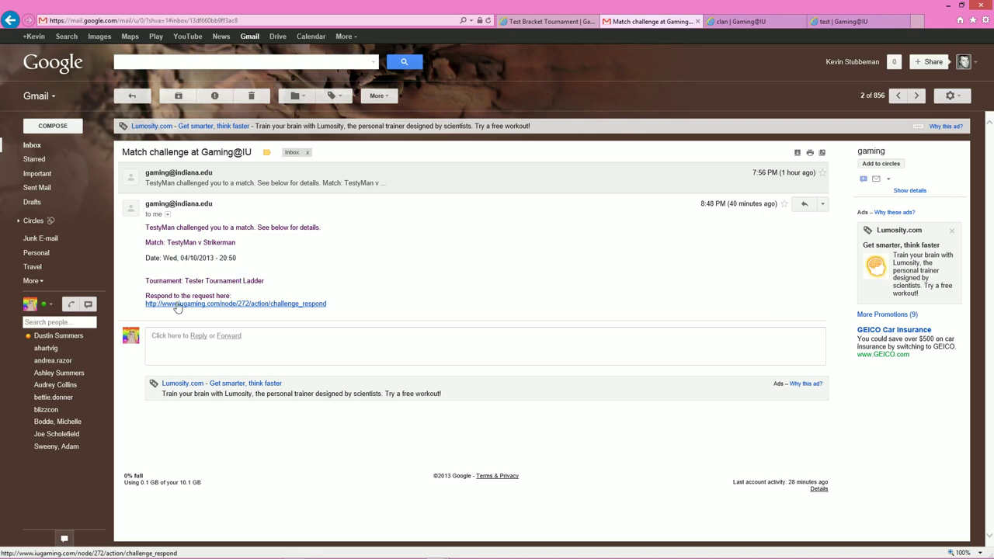
pyautogui.click(32, 145)
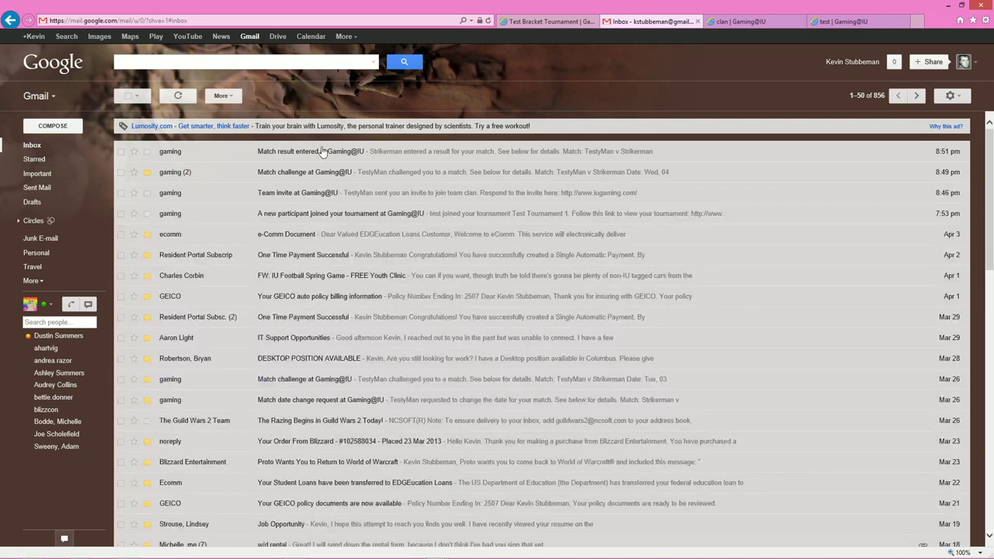
pyautogui.moveTo(414, 555)
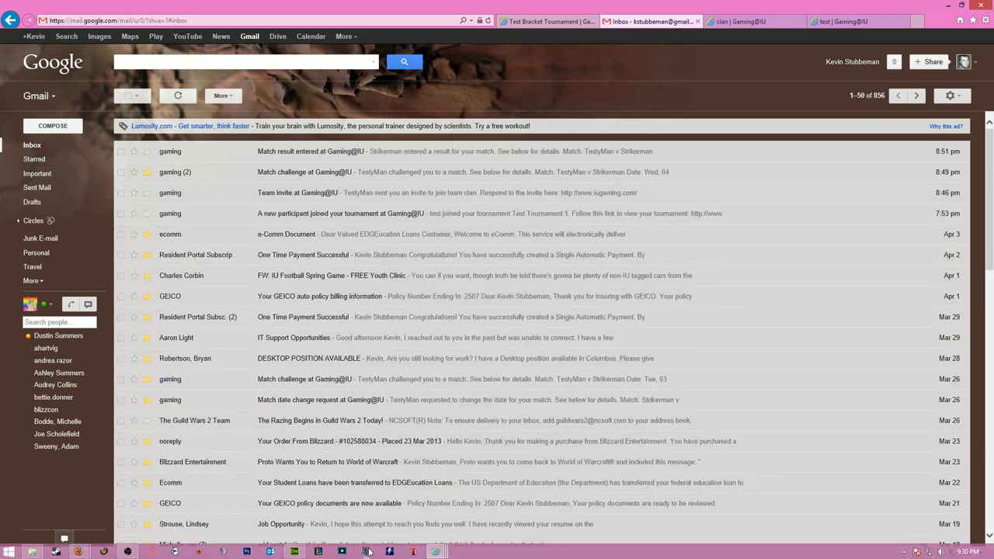
# - Bring back the Tester Tournament Ladder in Firefox and scroll to the pending Strikerman match
pyautogui.moveTo(78, 552)
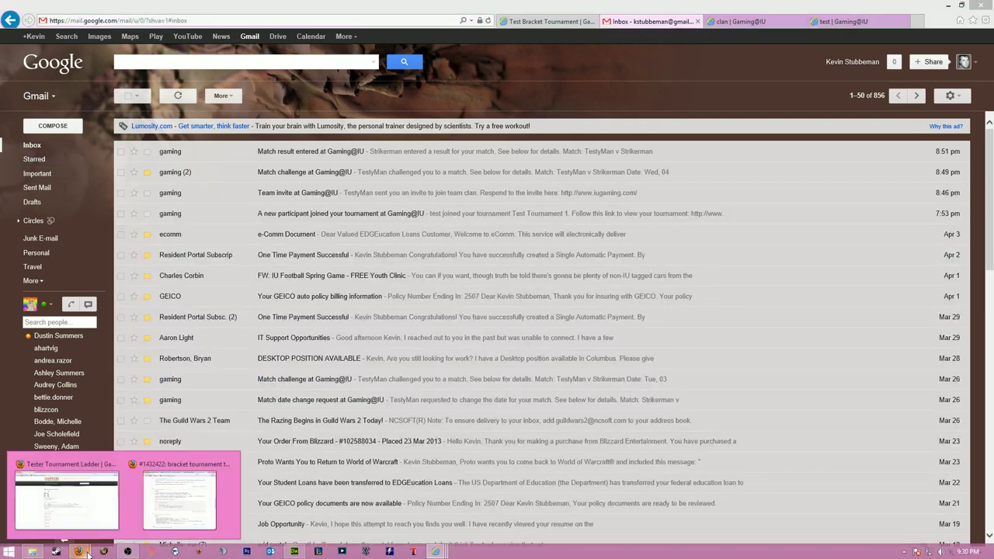
pyautogui.click(81, 497)
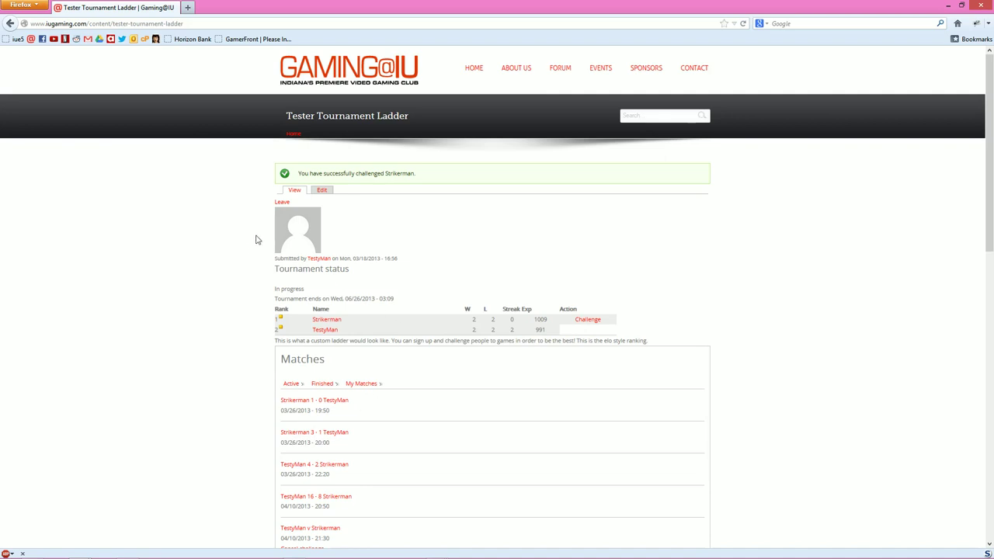
pyautogui.moveTo(432, 122); pyautogui.dragTo(274, 119)
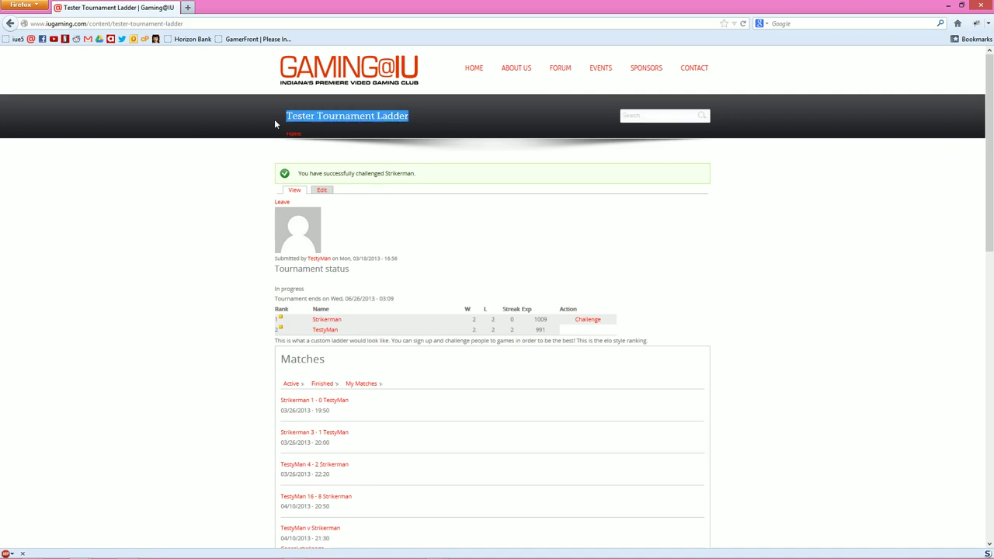
pyautogui.click(274, 119)
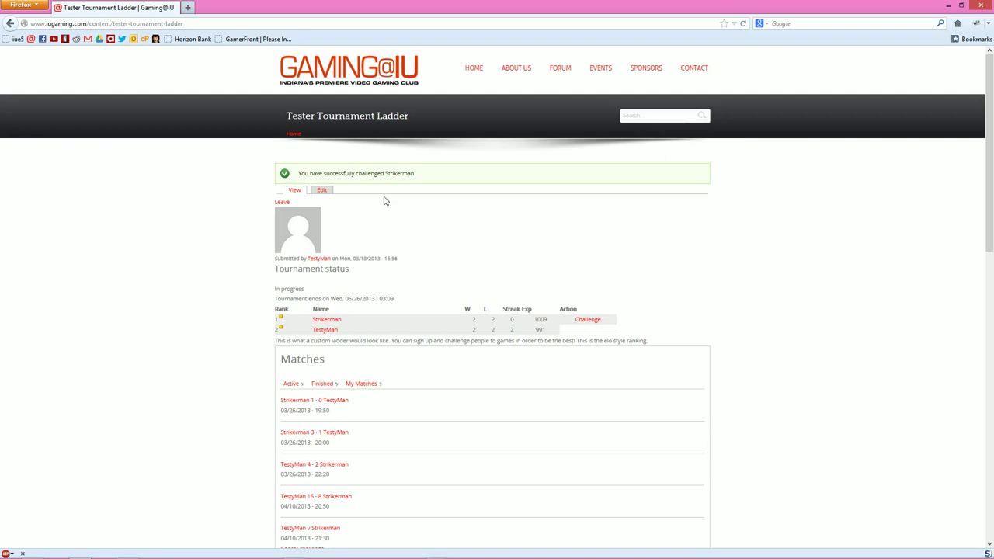
pyautogui.scroll(-3, 738, 230)
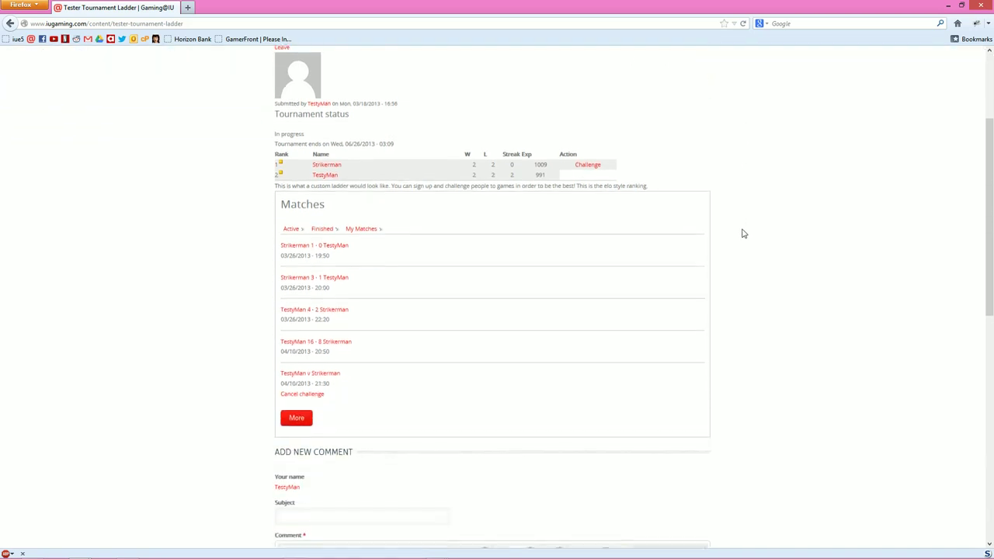
pyautogui.scroll(-9, 744, 233)
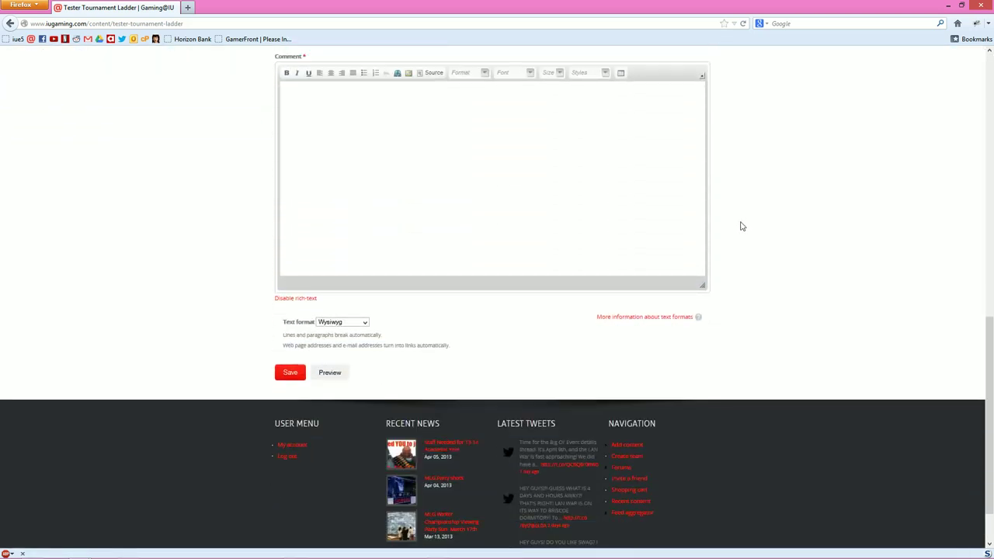